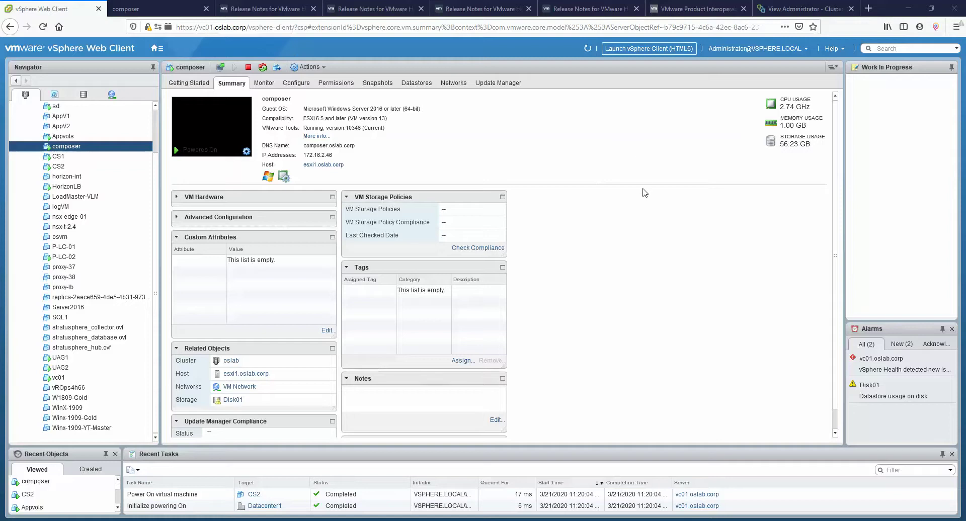
- Confirm the installed Horizon version is 7.11.0 build-15231595 in Horizon Administrator's About dialog
{"action": "left_click", "coordinate": [804, 9]}
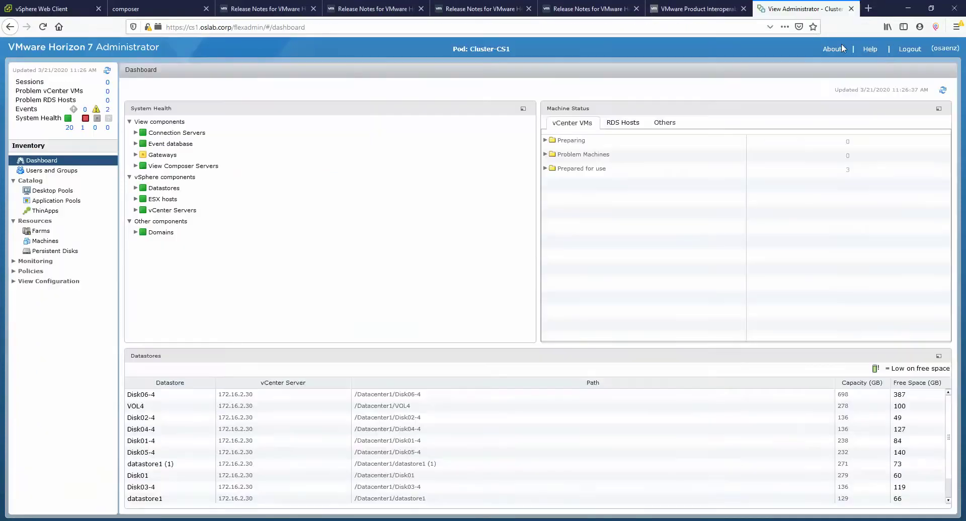
{"action": "left_click", "coordinate": [873, 50]}
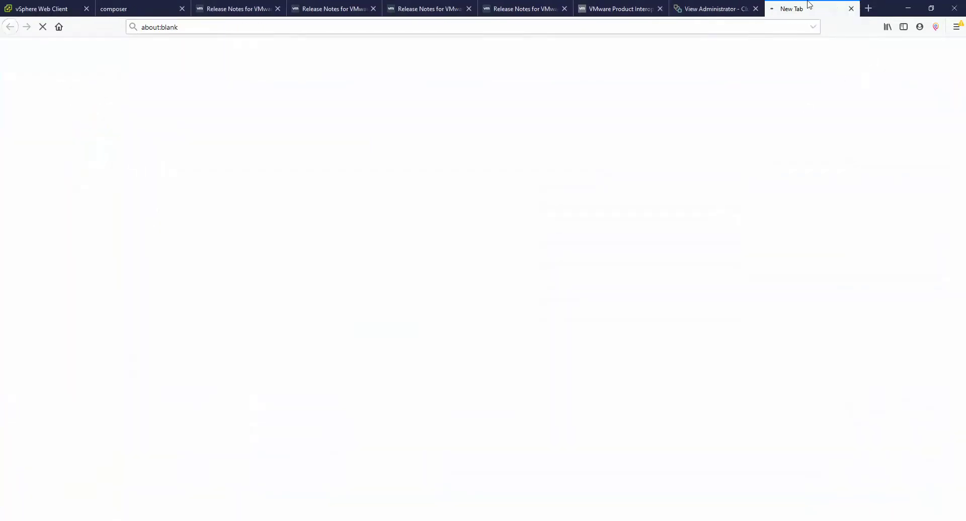
{"action": "middle_click", "coordinate": [808, 5]}
{"action": "left_click", "coordinate": [832, 49]}
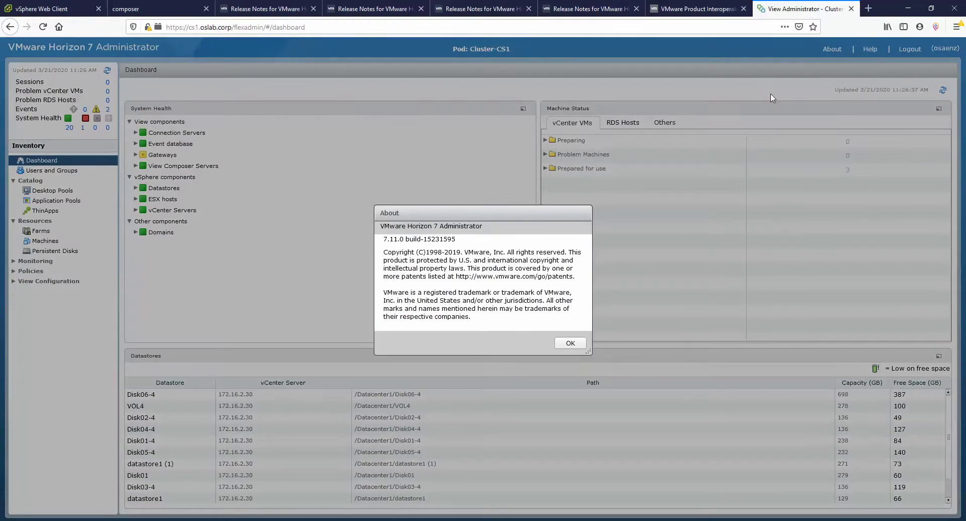
{"action": "left_click_drag", "start_coordinate": [386, 241], "coordinate": [392, 241]}
{"action": "left_click", "coordinate": [570, 343]}
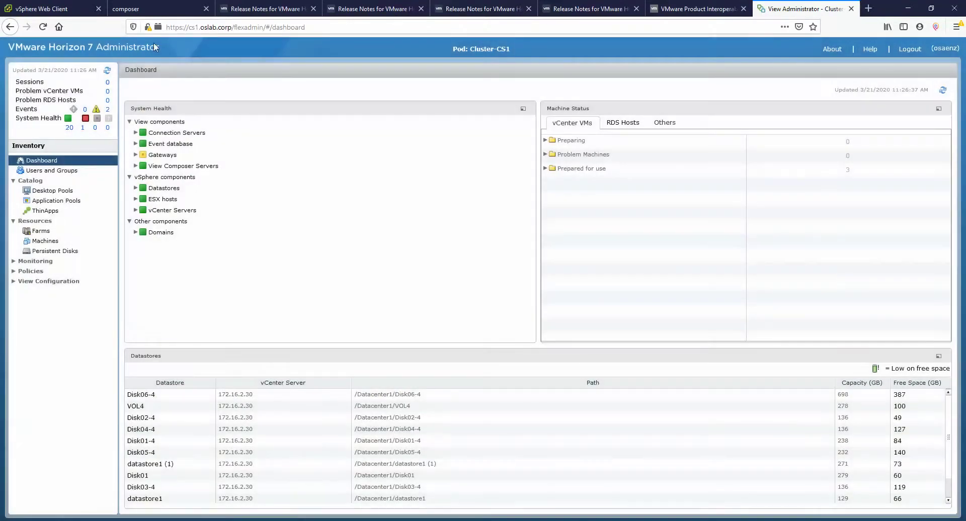
{"action": "left_click", "coordinate": [153, 17]}
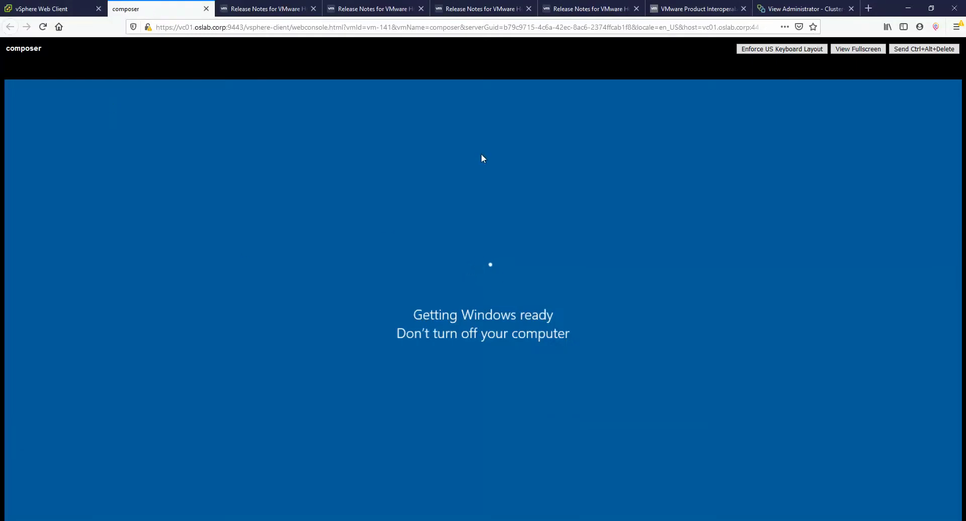
- Read the Horizon 7.12 release notes from the title down to Before You Begin
{"action": "left_click", "coordinate": [264, 9]}
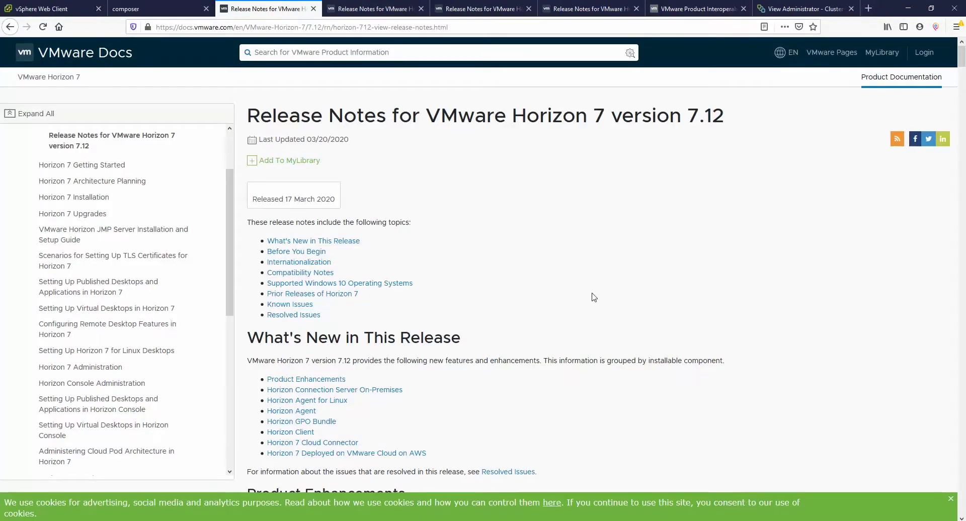
{"action": "left_click_drag", "start_coordinate": [246, 117], "coordinate": [735, 120]}
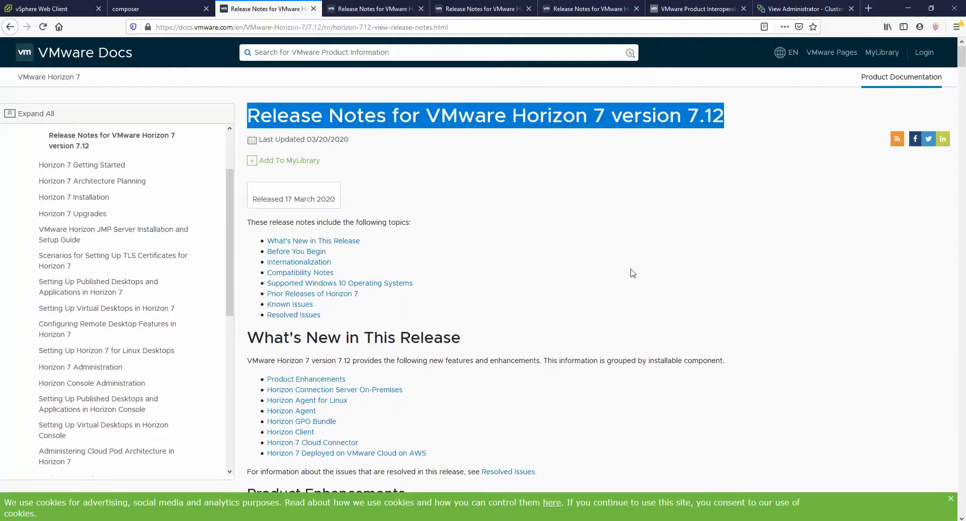
{"action": "scroll", "coordinate": [632, 273], "scroll_direction": "down", "scroll_amount": 1}
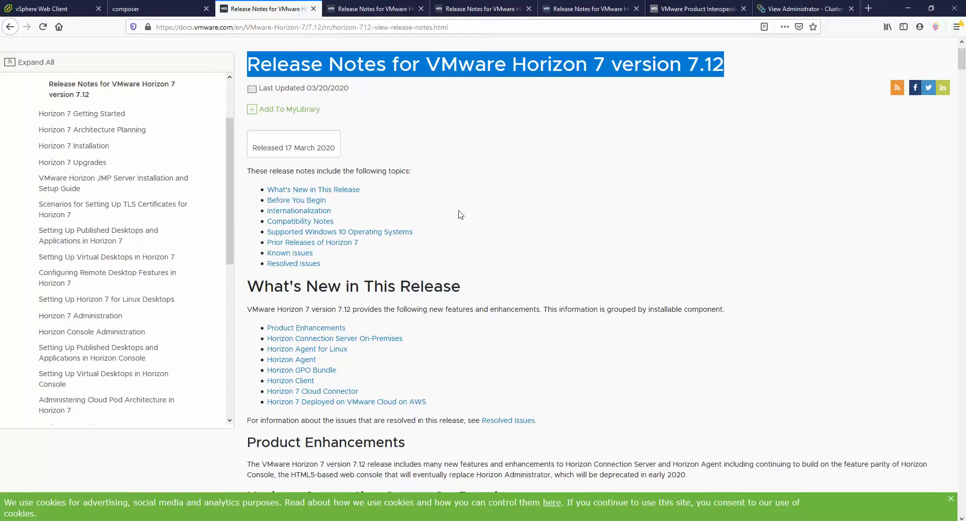
{"action": "scroll", "coordinate": [533, 302], "scroll_direction": "down", "scroll_amount": 3}
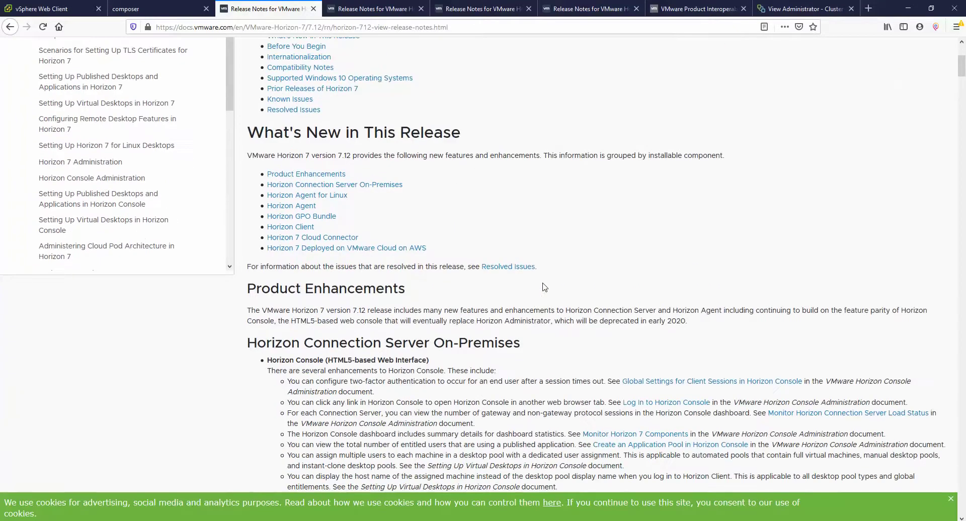
{"action": "scroll", "coordinate": [543, 287], "scroll_direction": "down", "scroll_amount": 4}
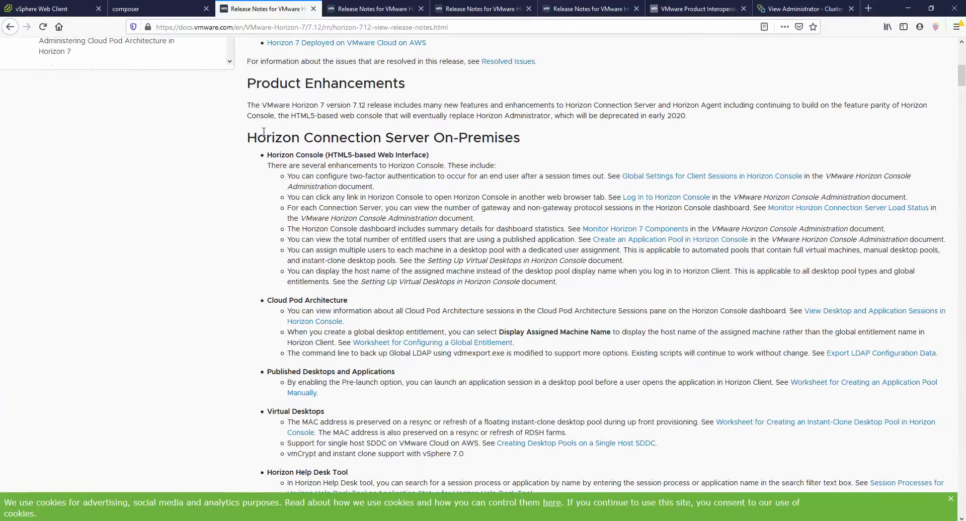
{"action": "scroll", "coordinate": [272, 238], "scroll_direction": "down", "scroll_amount": 4}
{"action": "scroll", "coordinate": [272, 237], "scroll_direction": "down", "scroll_amount": 12}
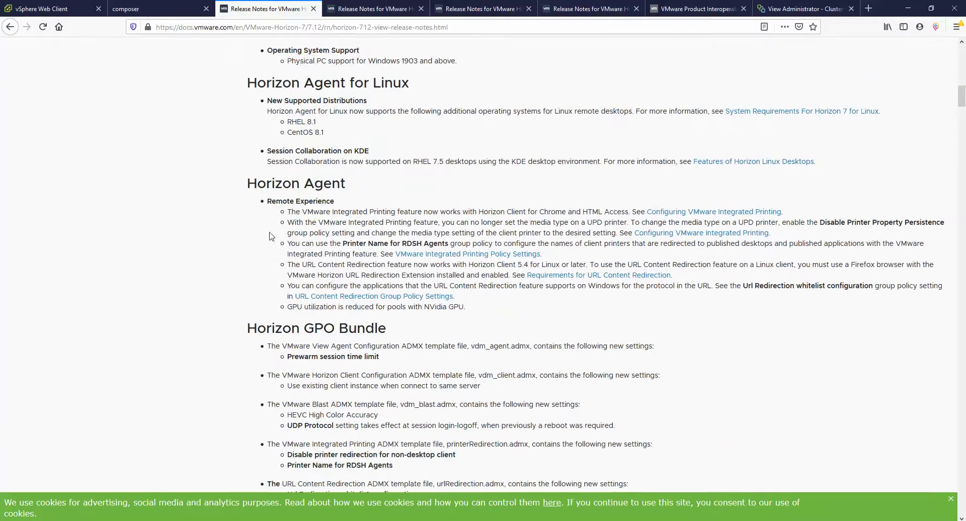
{"action": "scroll", "coordinate": [427, 249], "scroll_direction": "down", "scroll_amount": 4}
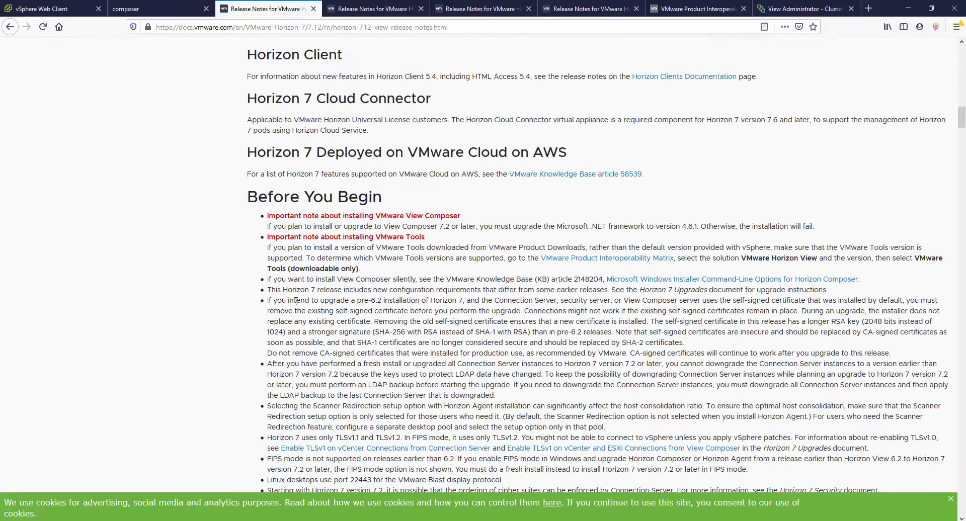
{"action": "scroll", "coordinate": [212, 240], "scroll_direction": "down", "scroll_amount": 7}
{"action": "scroll", "coordinate": [211, 240], "scroll_direction": "down", "scroll_amount": 6}
{"action": "scroll", "coordinate": [517, 269], "scroll_direction": "up", "scroll_amount": 15}
- Review the Horizon 7 versus ESXi interoperability grid, then view the vSphere Web Client version details
{"action": "scroll", "coordinate": [524, 230], "scroll_direction": "up", "scroll_amount": 4}
{"action": "left_click", "coordinate": [666, 10]}
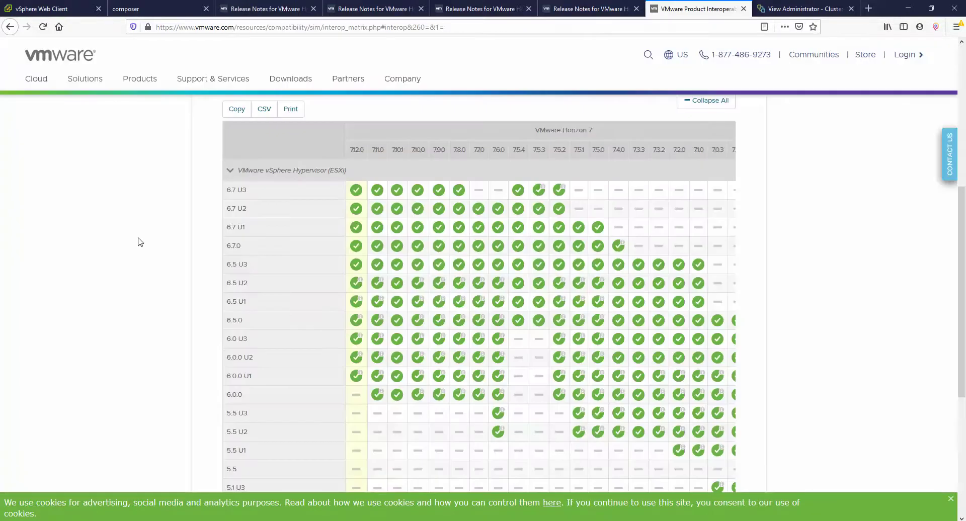
{"action": "scroll", "coordinate": [140, 243], "scroll_direction": "up", "scroll_amount": 4}
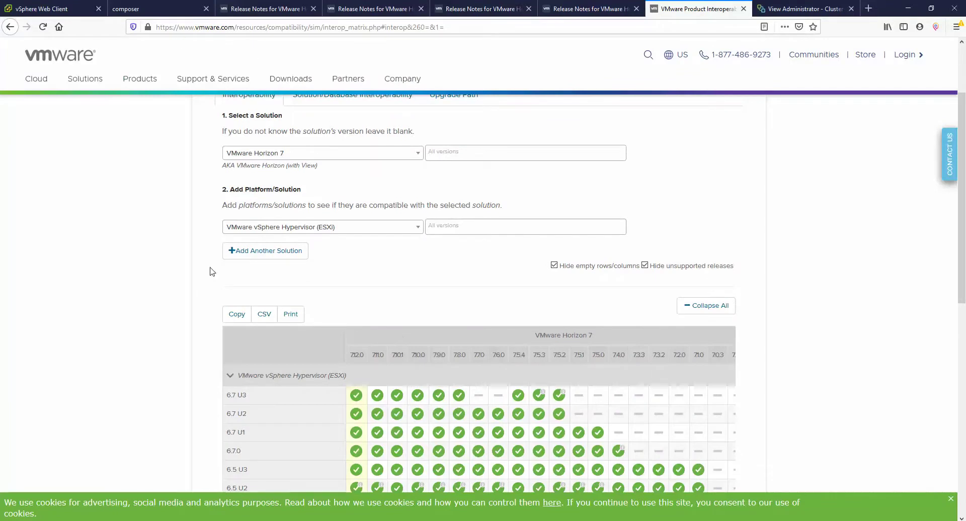
{"action": "scroll", "coordinate": [209, 276], "scroll_direction": "up", "scroll_amount": 2}
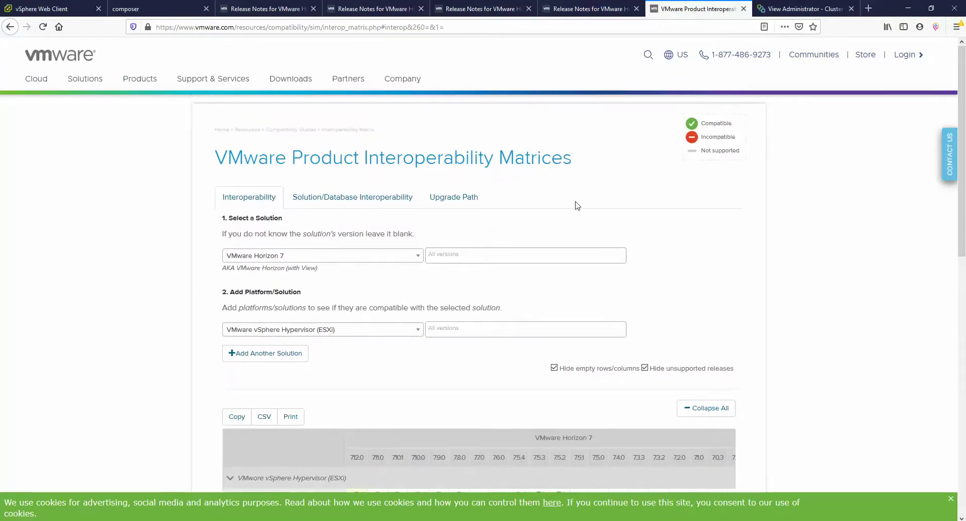
{"action": "scroll", "coordinate": [278, 241], "scroll_direction": "down", "scroll_amount": 5}
{"action": "scroll", "coordinate": [220, 192], "scroll_direction": "up", "scroll_amount": 3}
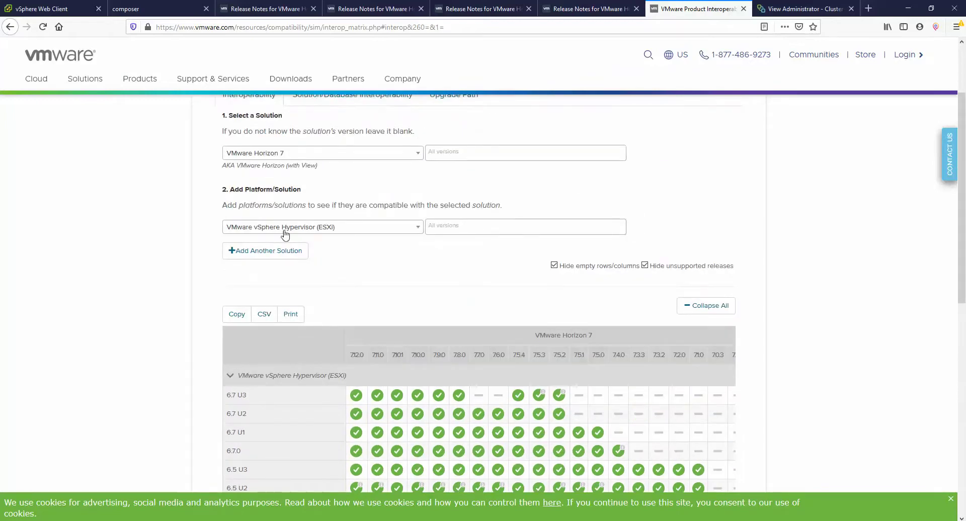
{"action": "scroll", "coordinate": [295, 295], "scroll_direction": "down", "scroll_amount": 4}
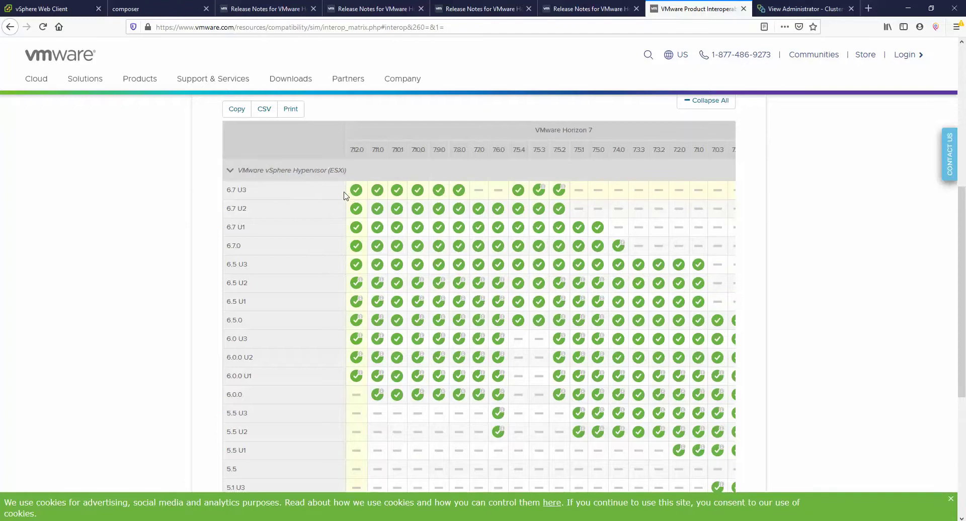
{"action": "left_click", "coordinate": [59, 9]}
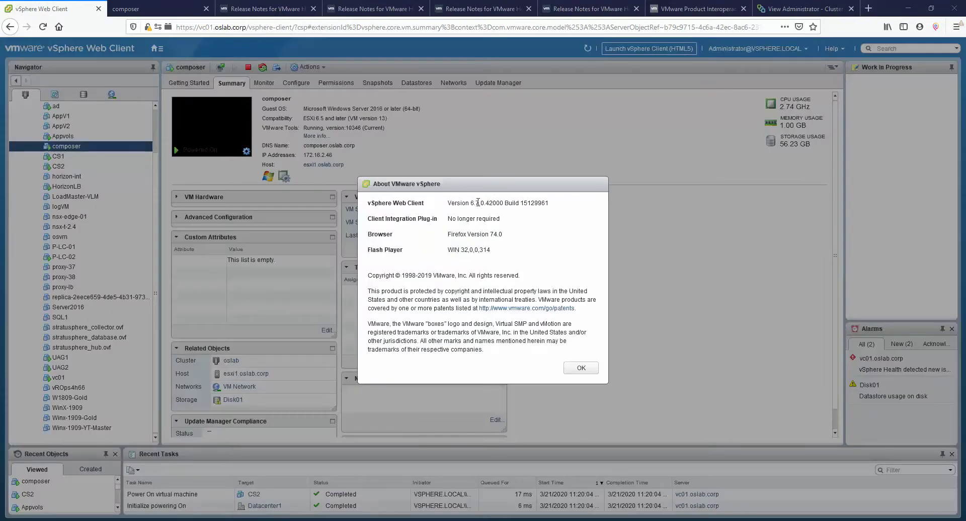
- Close the vSphere About dialog and note vCenter 6.7 Update 3b build 15132721
{"action": "left_click", "coordinate": [581, 367]}
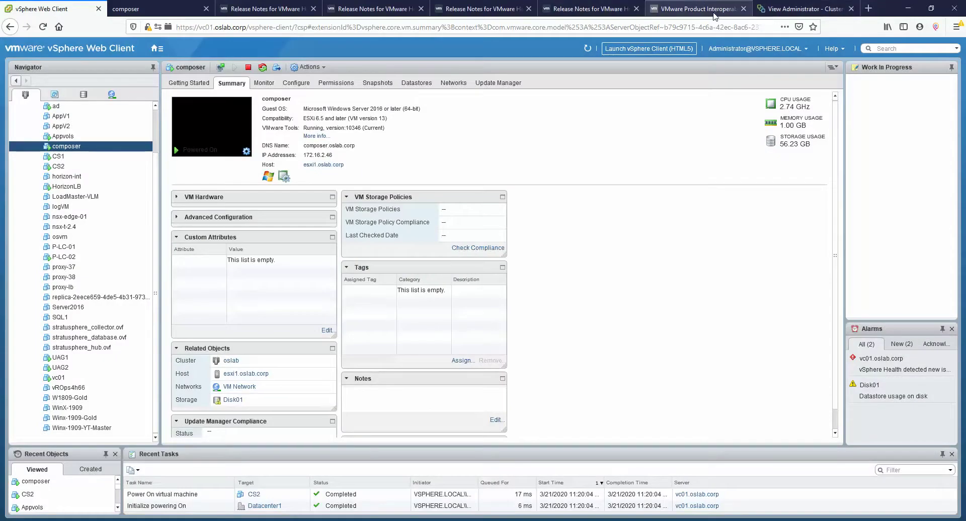
{"action": "left_click", "coordinate": [699, 9]}
{"action": "mouse_move", "coordinate": [267, 288]}
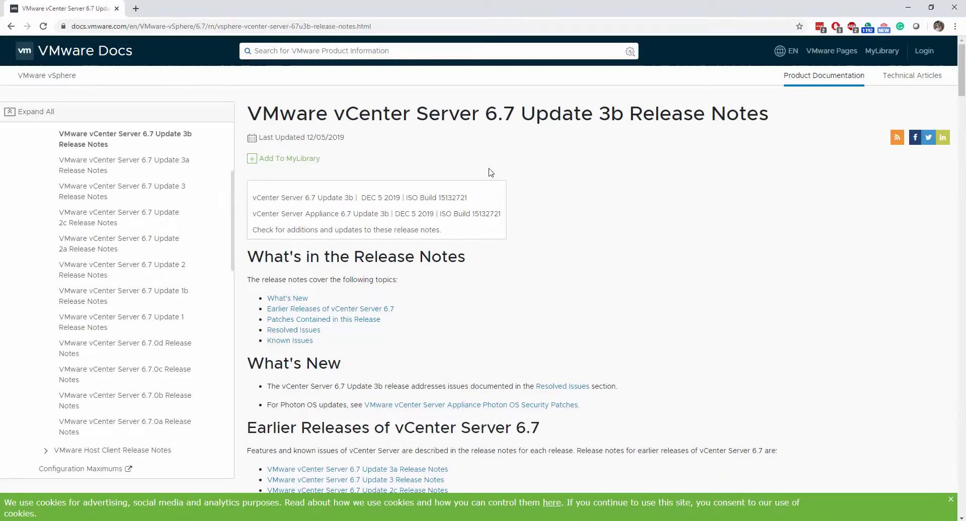
{"action": "left_click_drag", "start_coordinate": [466, 197], "coordinate": [421, 197]}
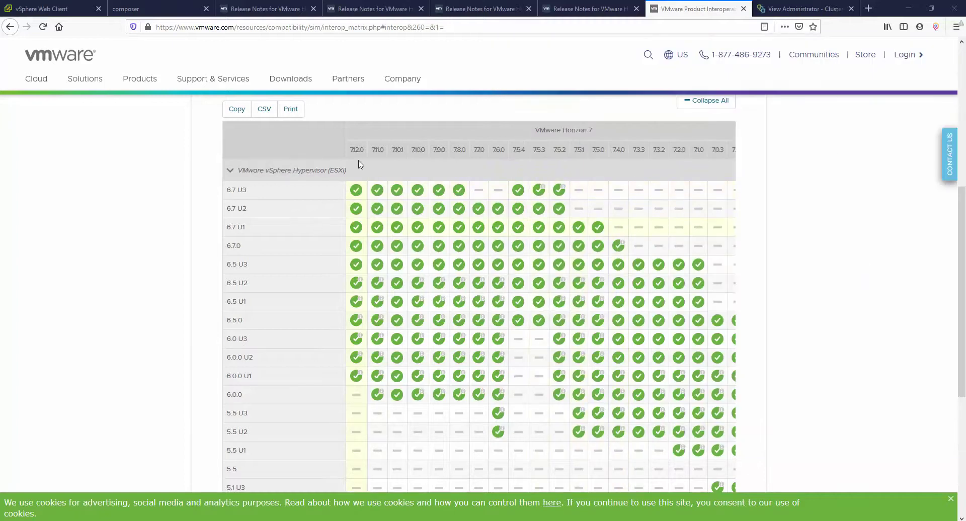
- Refresh Horizon dashboard health and send Ctrl+Alt+Delete to the composer VM console
{"action": "left_click", "coordinate": [803, 7]}
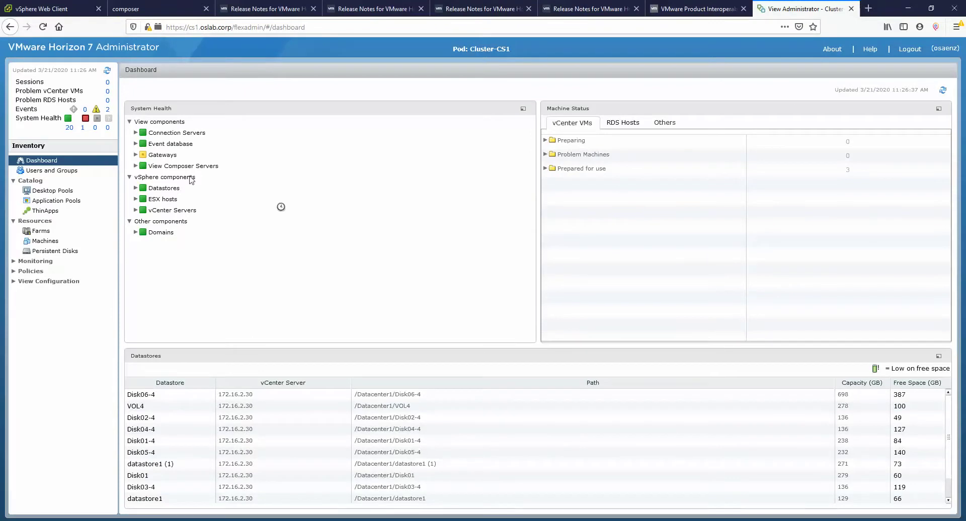
{"action": "left_click", "coordinate": [136, 143]}
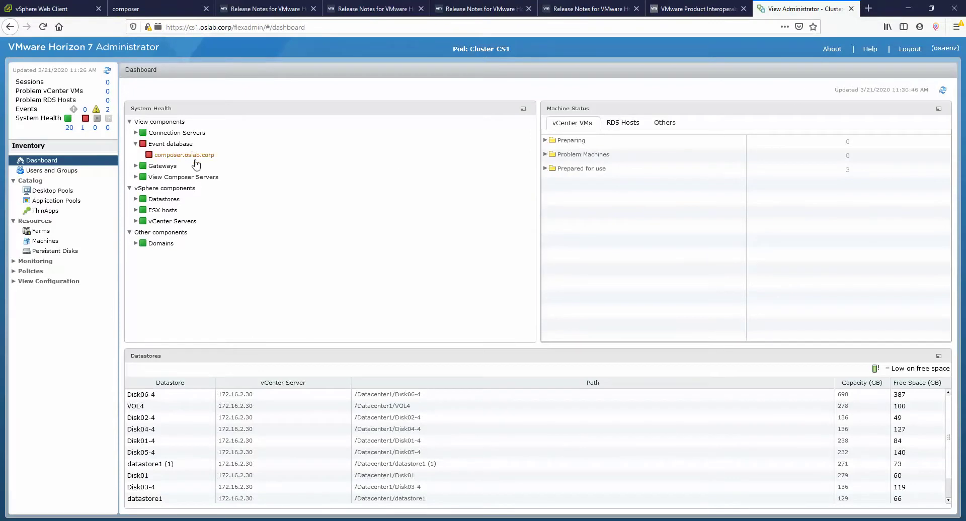
{"action": "key", "text": "ctrl+2"}
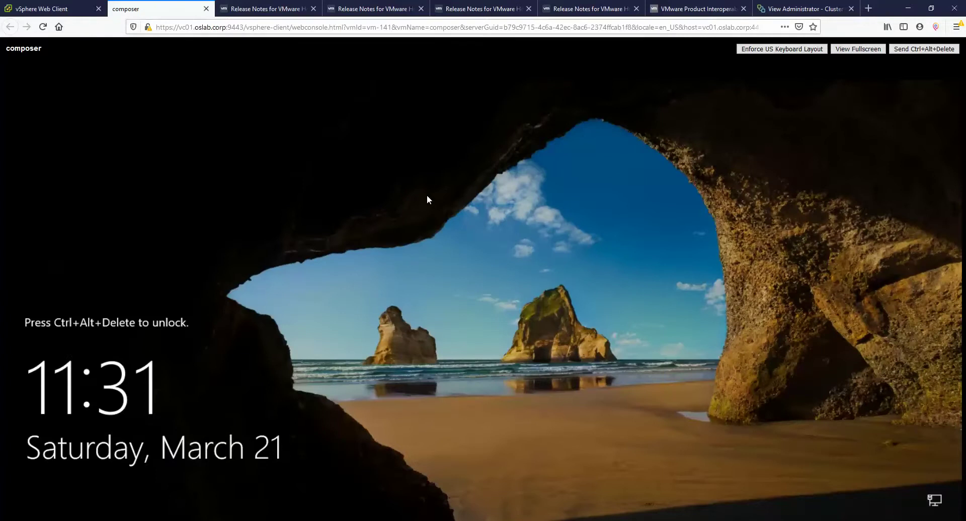
{"action": "left_click", "coordinate": [924, 49]}
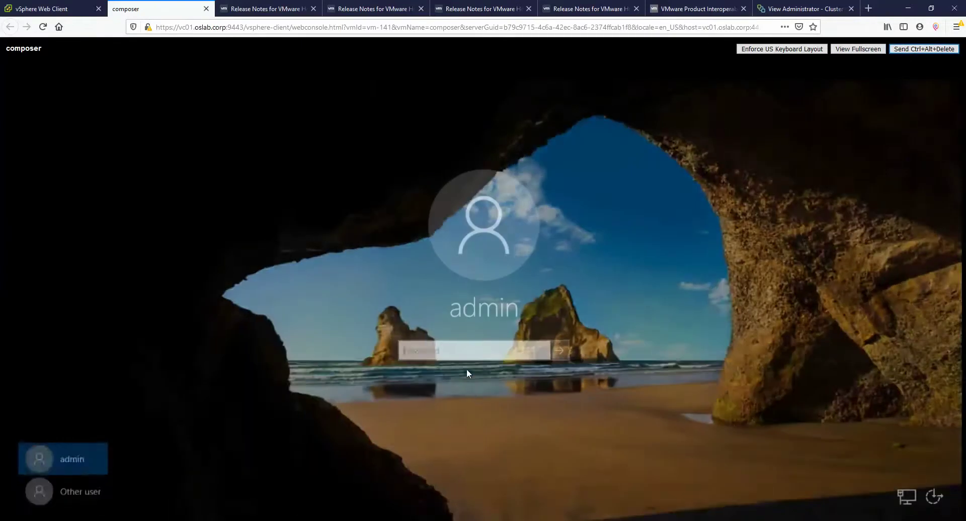
{"action": "key", "text": "alt+Tab"}
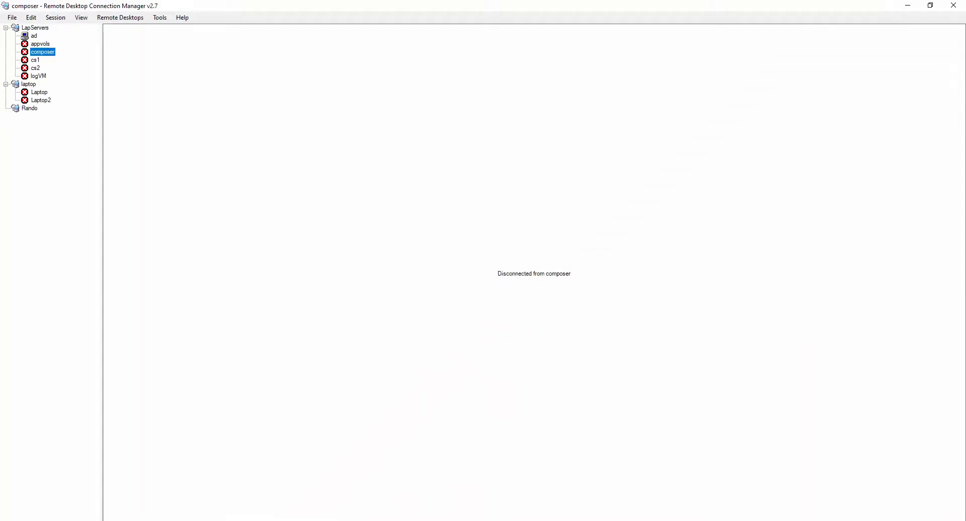
- Connect to the composer server in RDCMan and close its Server Manager
{"action": "double_click", "coordinate": [44, 52]}
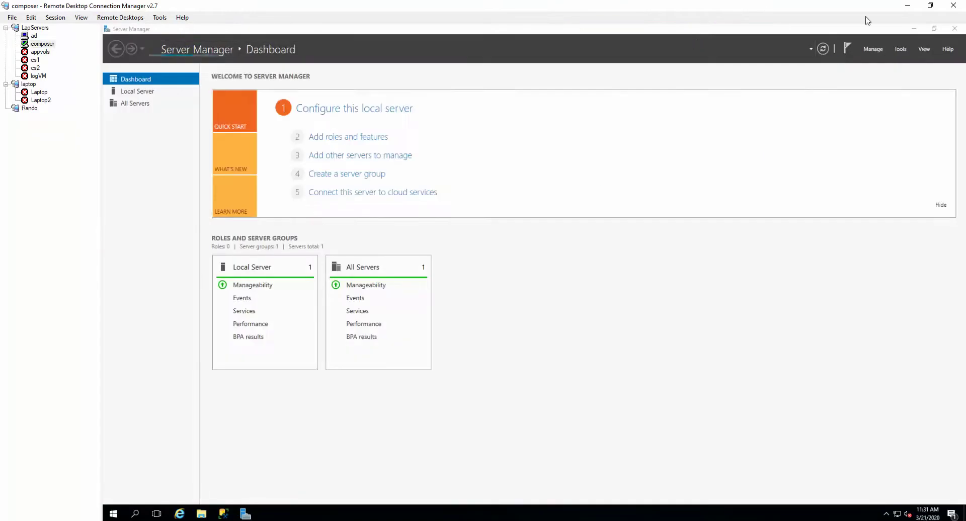
{"action": "left_click", "coordinate": [955, 28]}
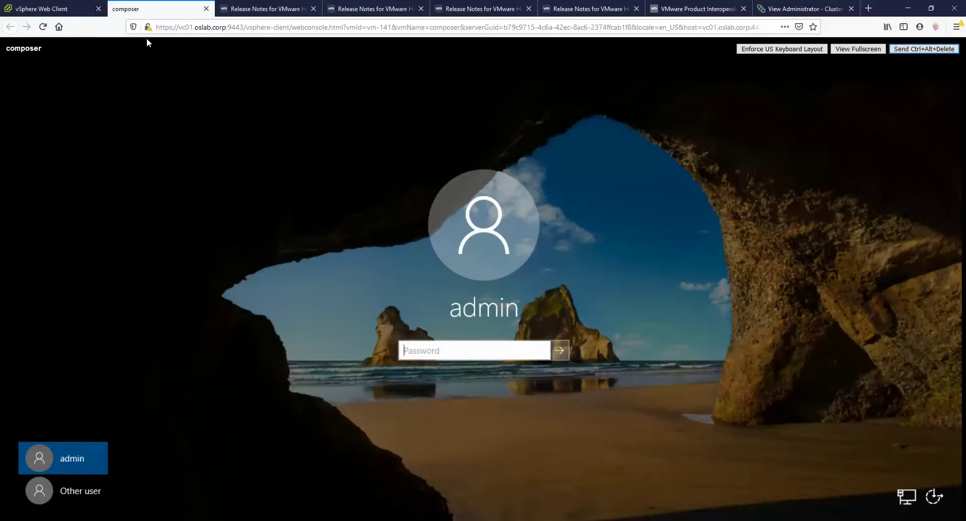
{"action": "left_click", "coordinate": [51, 8]}
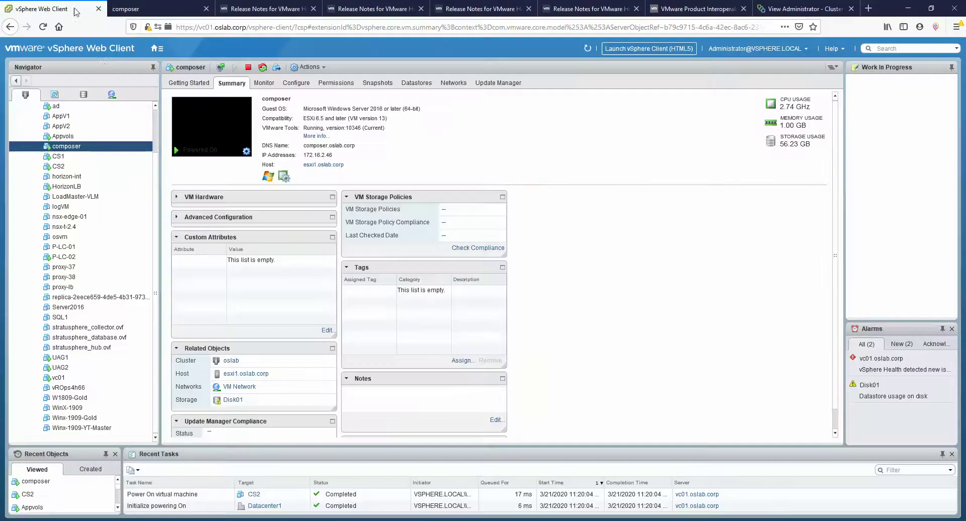
- Take a composer VM snapshot named 'Pre-upgrade to 7.12' without the VM's memory
{"action": "right_click", "coordinate": [111, 150]}
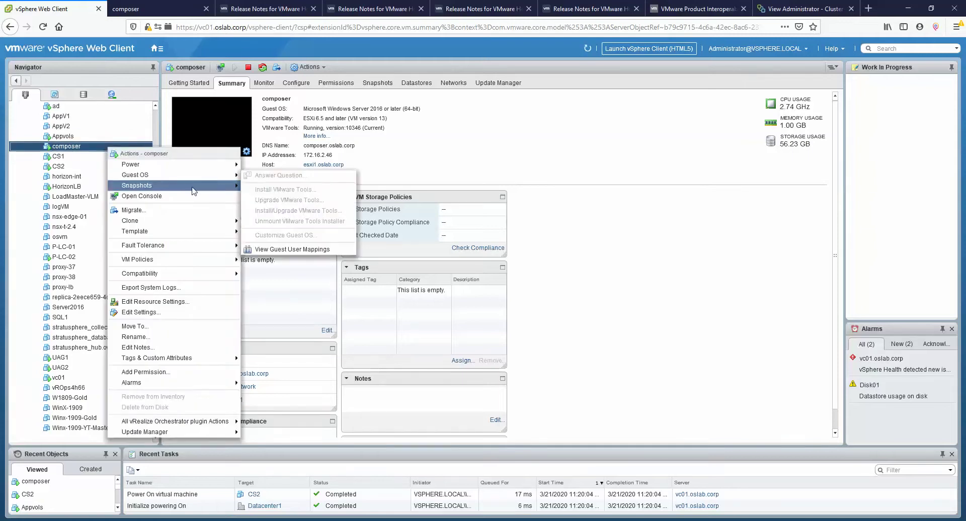
{"action": "mouse_move", "coordinate": [191, 190]}
{"action": "left_click", "coordinate": [277, 191]}
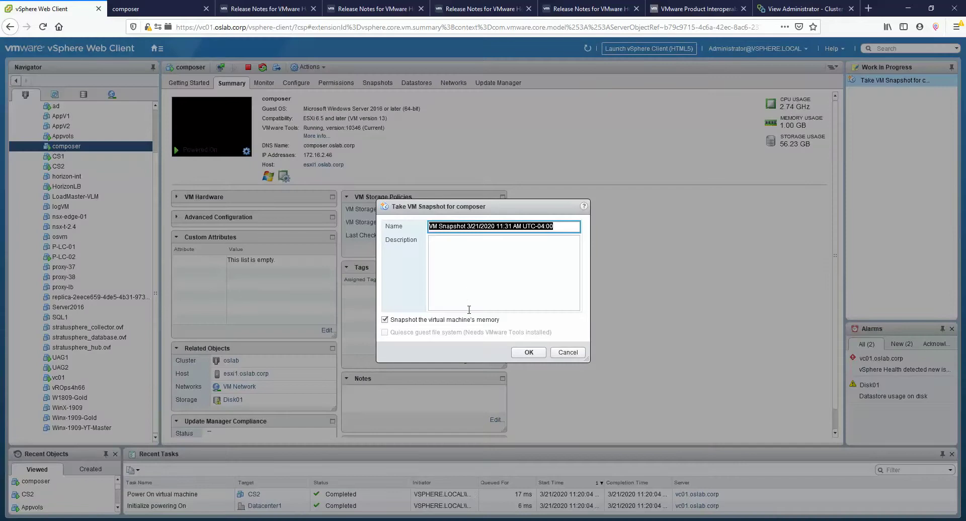
{"action": "left_click", "coordinate": [470, 320]}
{"action": "left_click", "coordinate": [494, 231]}
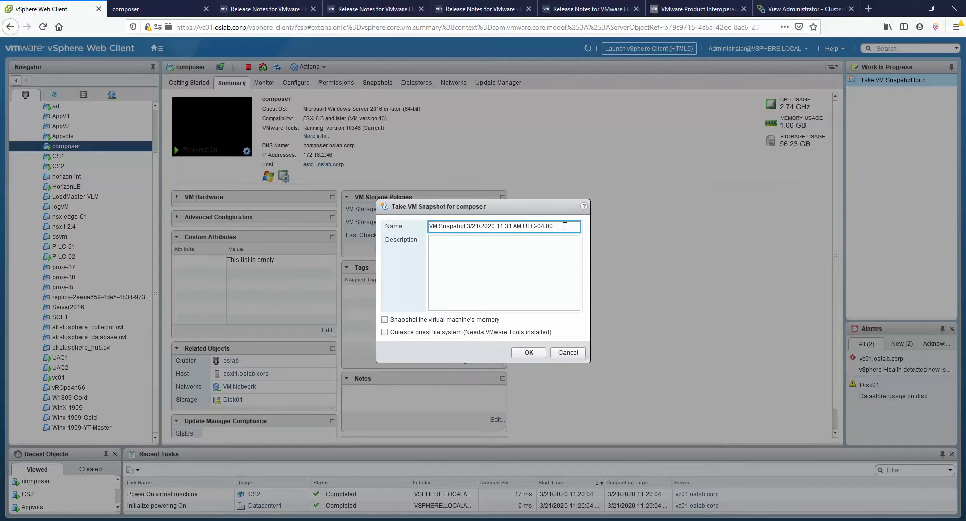
{"action": "left_click_drag", "start_coordinate": [560, 225], "coordinate": [437, 225]}
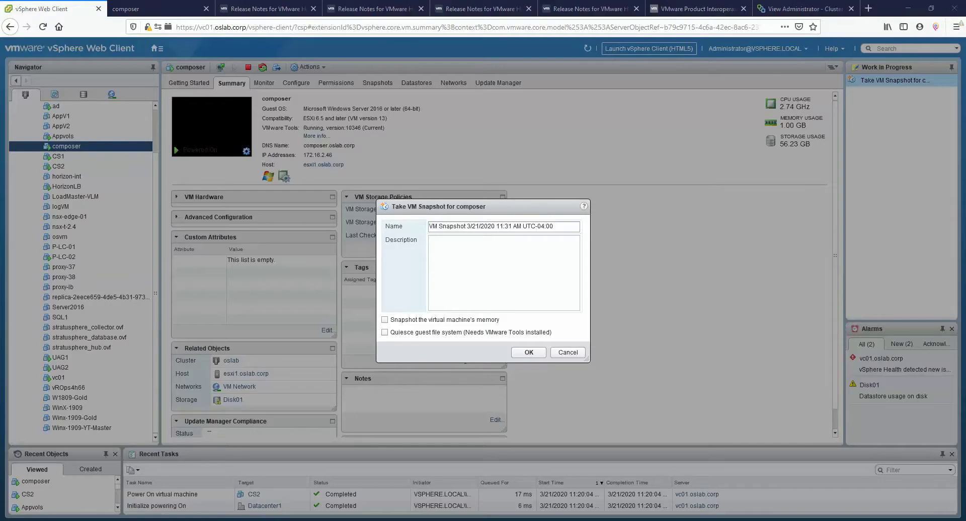
{"action": "left_click", "coordinate": [555, 227]}
{"action": "key", "text": "ctrl+a"}
{"action": "type", "text": "p"}
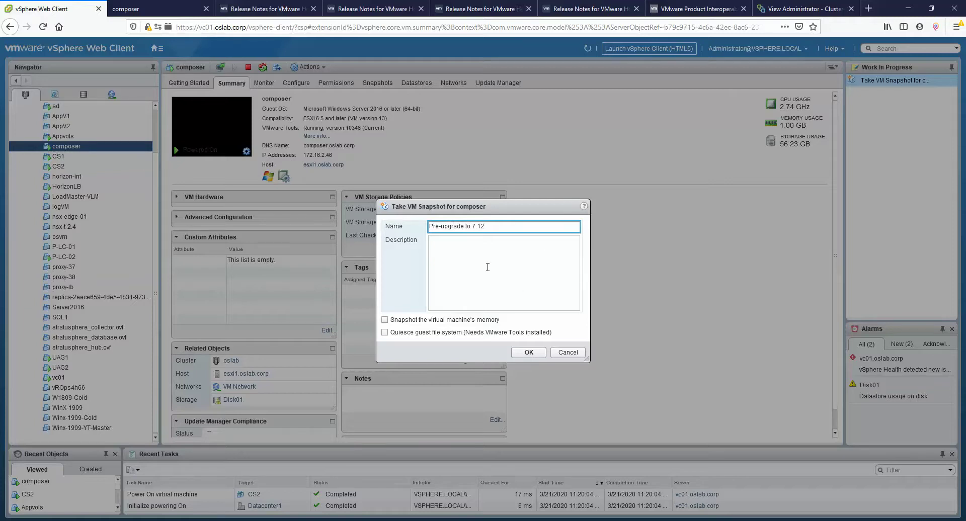
{"action": "left_click", "coordinate": [528, 353]}
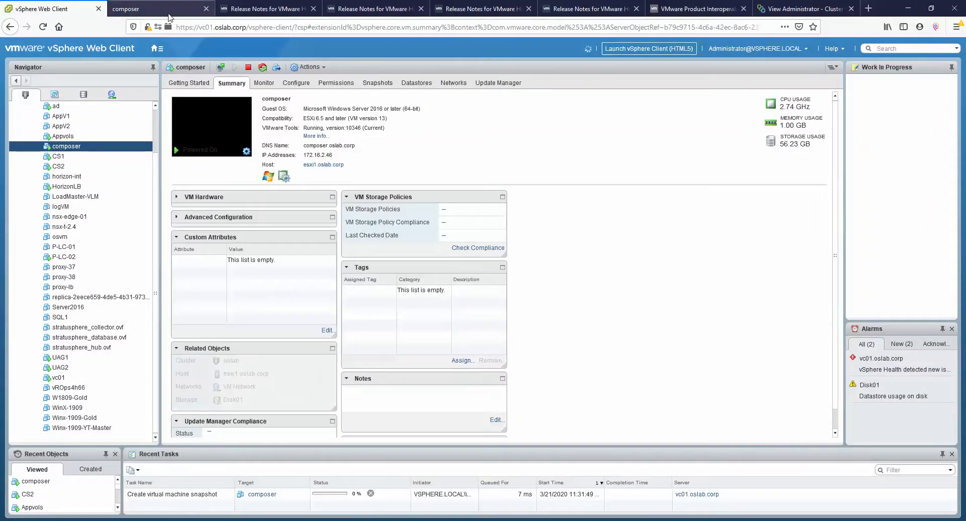
{"action": "left_click", "coordinate": [169, 15]}
- Connect SQL Server Management Studio to the COMPOSER\SQLEXPRESS server
{"action": "left_click", "coordinate": [206, 8]}
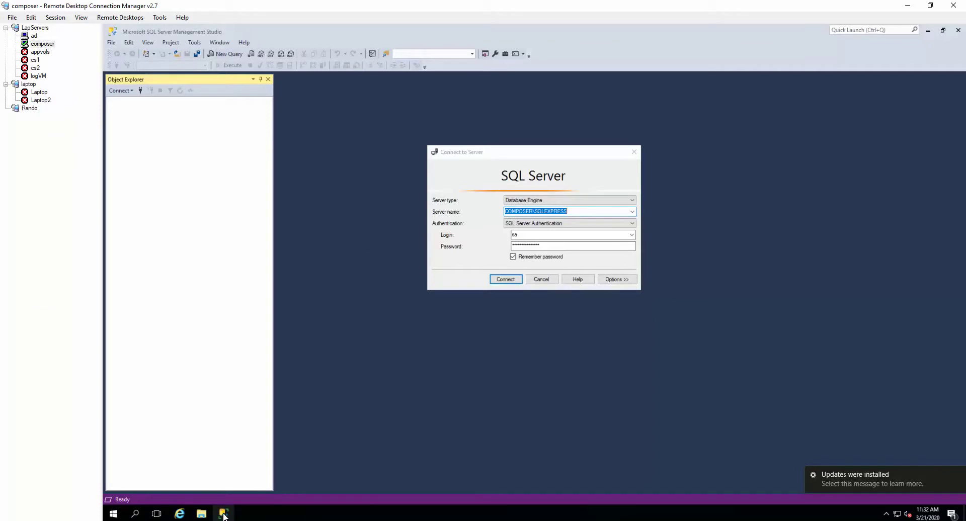
{"action": "mouse_move", "coordinate": [224, 514]}
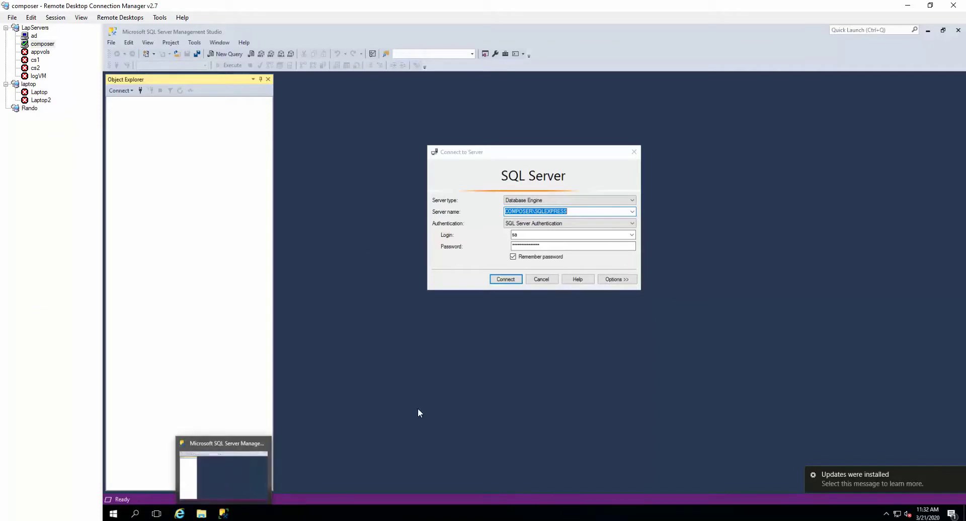
{"action": "left_click", "coordinate": [505, 279]}
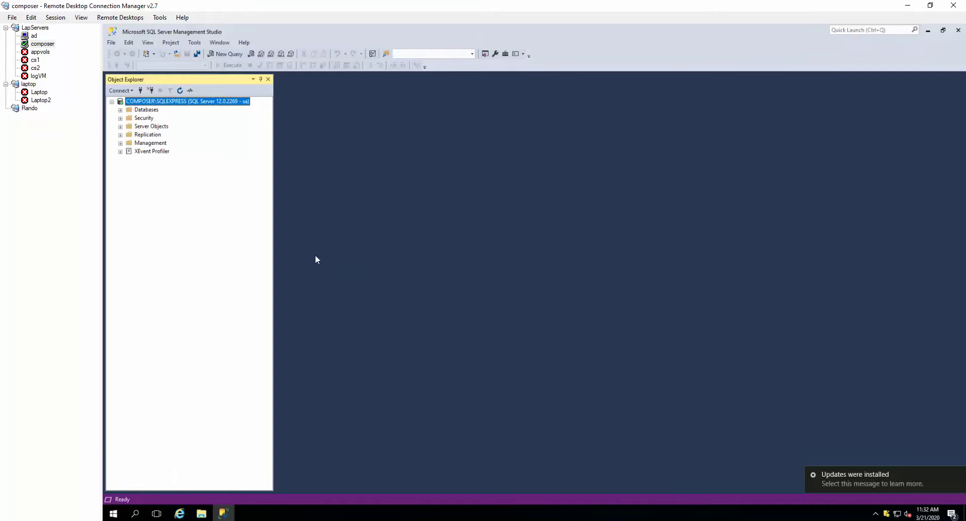
- Open the Back Up Database dialog for the composer database
{"action": "left_click", "coordinate": [120, 110]}
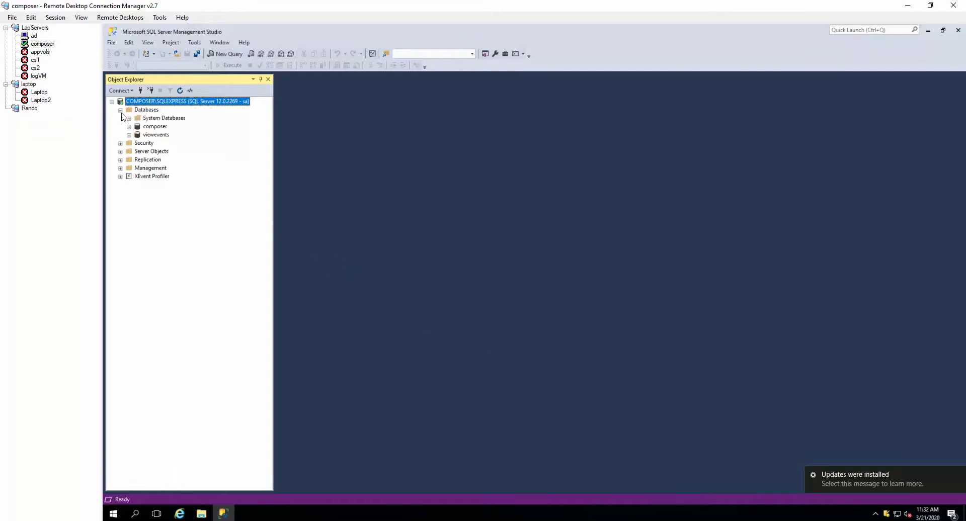
{"action": "left_click", "coordinate": [155, 126]}
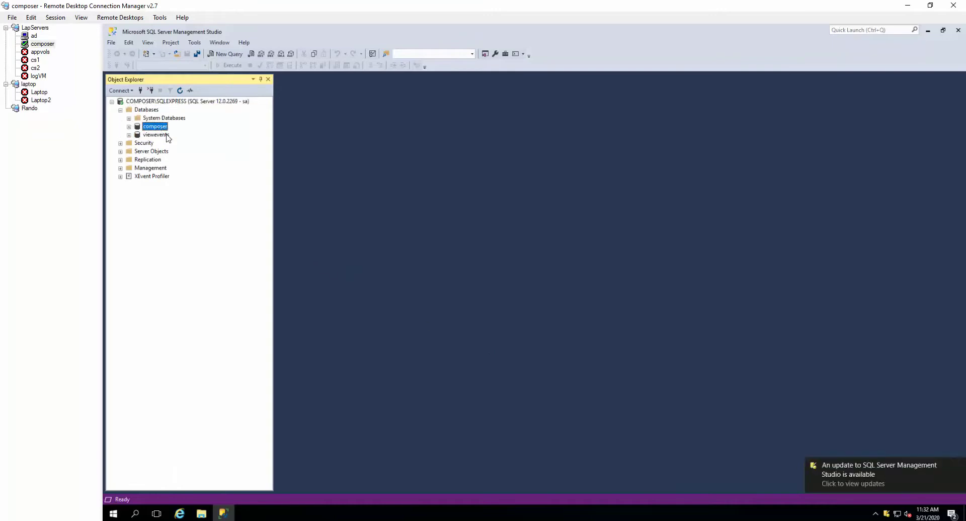
{"action": "left_click", "coordinate": [129, 127]}
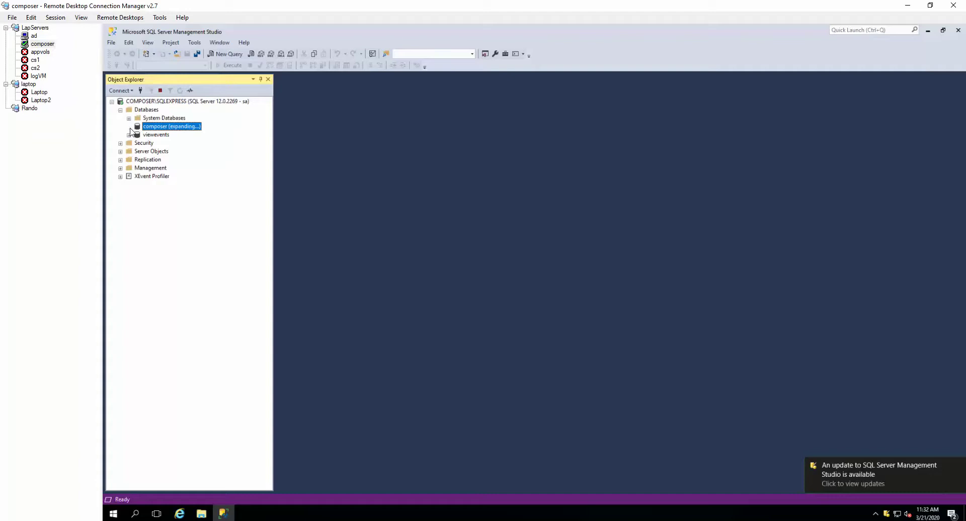
{"action": "right_click", "coordinate": [163, 129]}
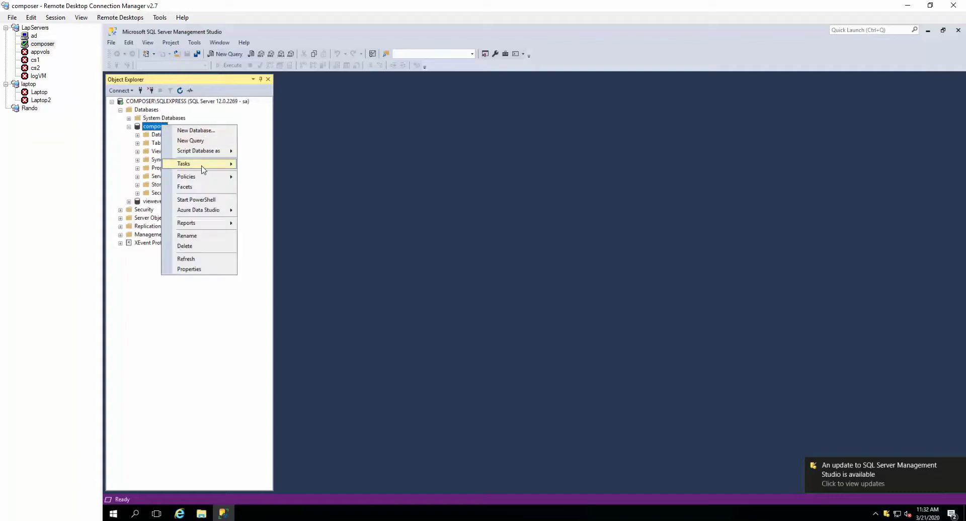
{"action": "mouse_move", "coordinate": [202, 166]}
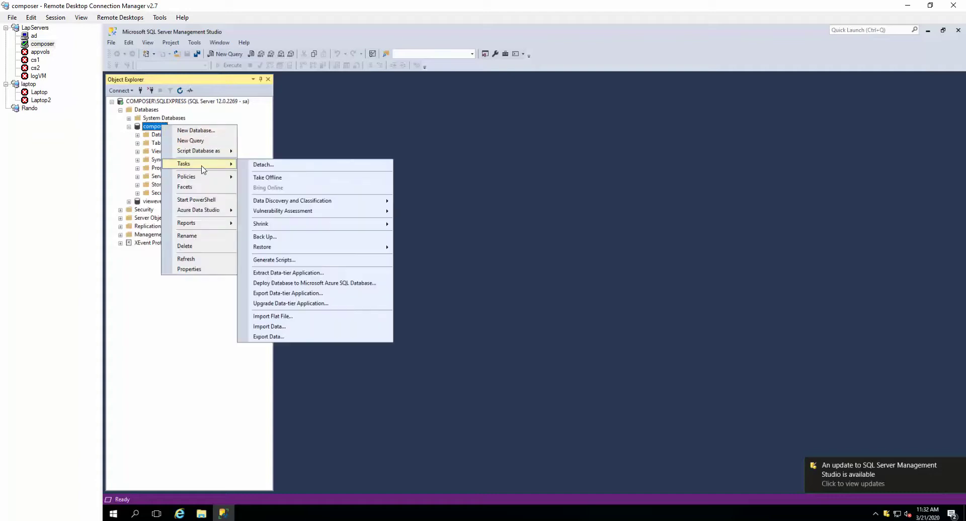
{"action": "left_click", "coordinate": [320, 237]}
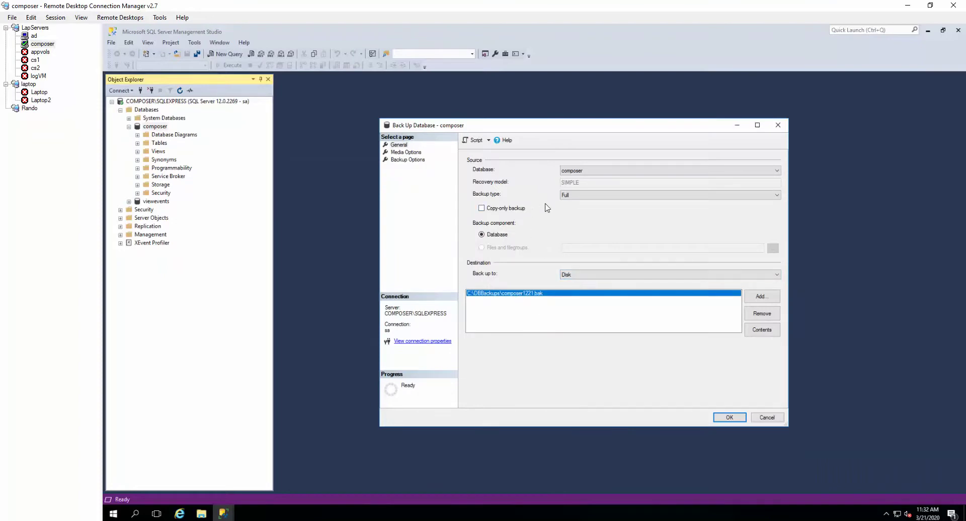
- Add a backup destination by browsing to the MSSQL\Backup folder
{"action": "left_click", "coordinate": [756, 300]}
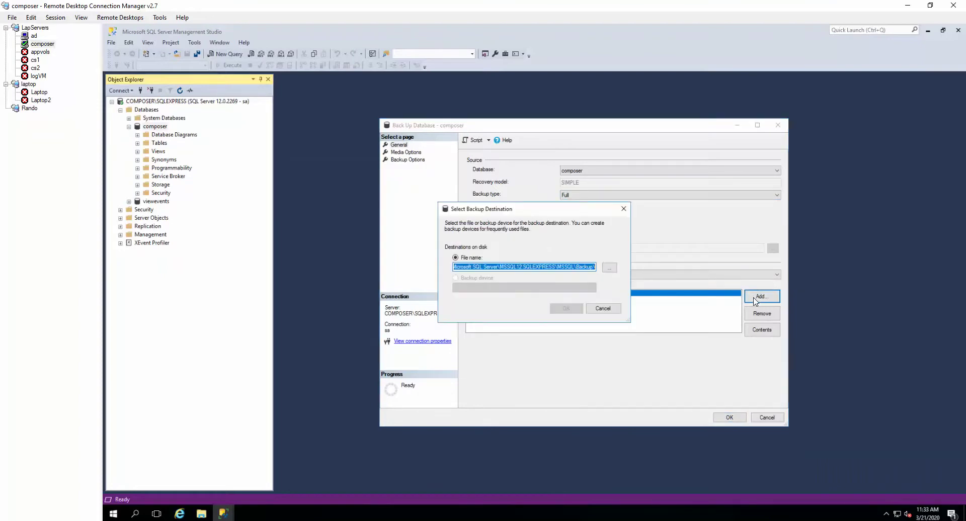
{"action": "left_click", "coordinate": [609, 268]}
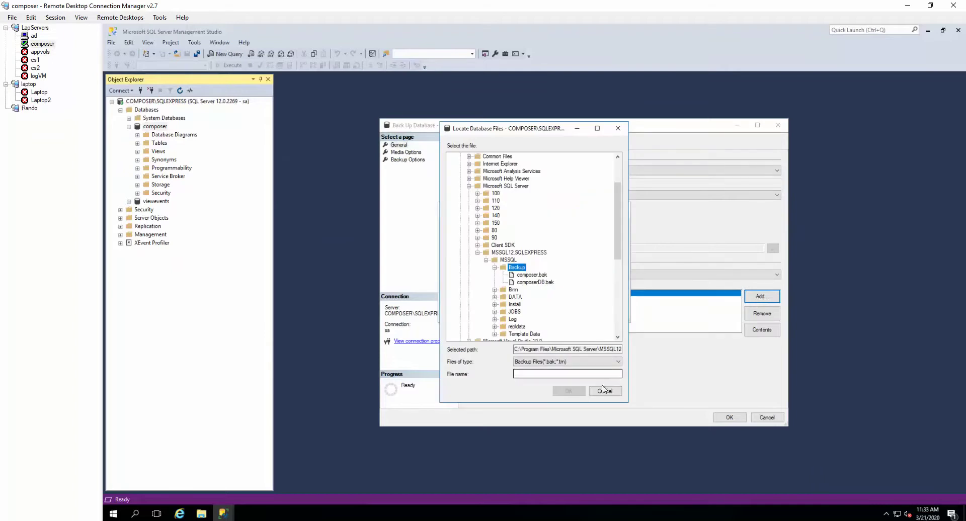
{"action": "left_click", "coordinate": [594, 373]}
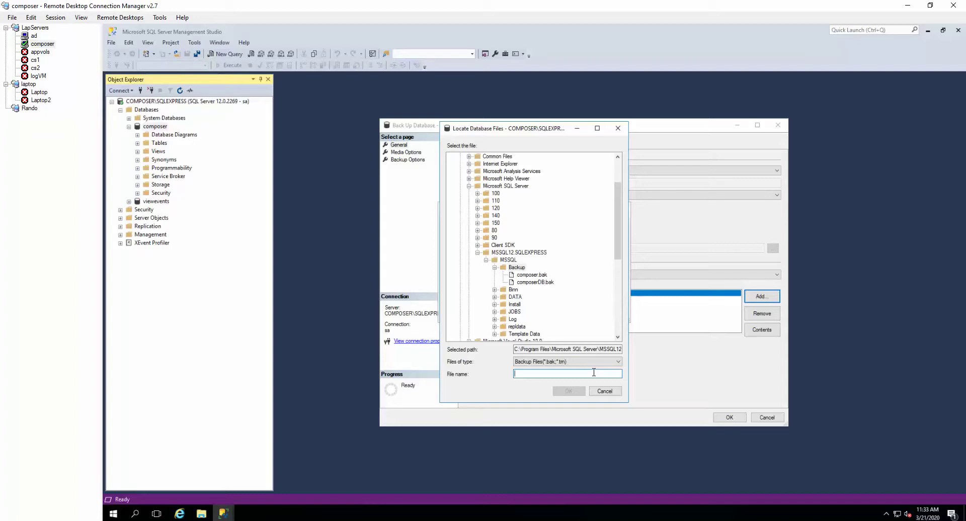
- Name the new backup file backuphorizon712.bak in the SQL Server Backup folder and confirm it
{"action": "type", "text": "backuphorizon712.bak"}
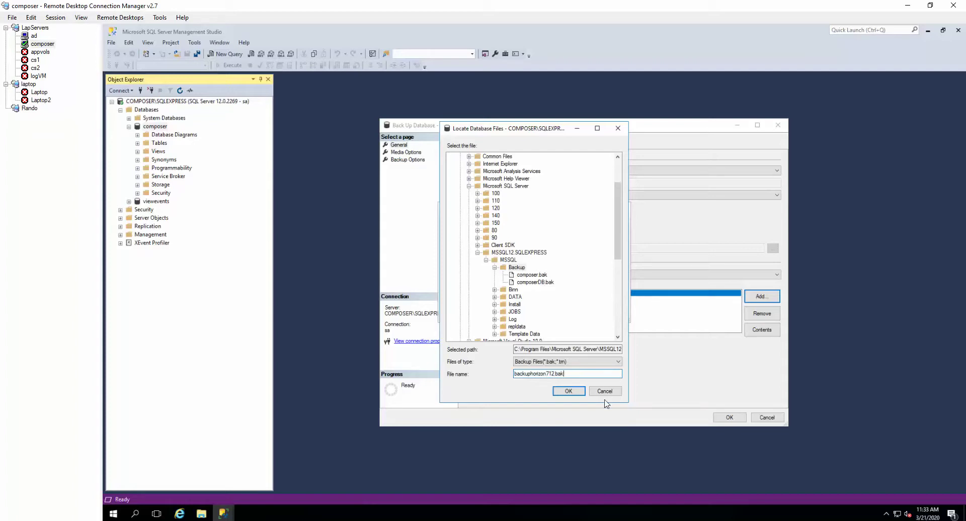
{"action": "left_click", "coordinate": [576, 392]}
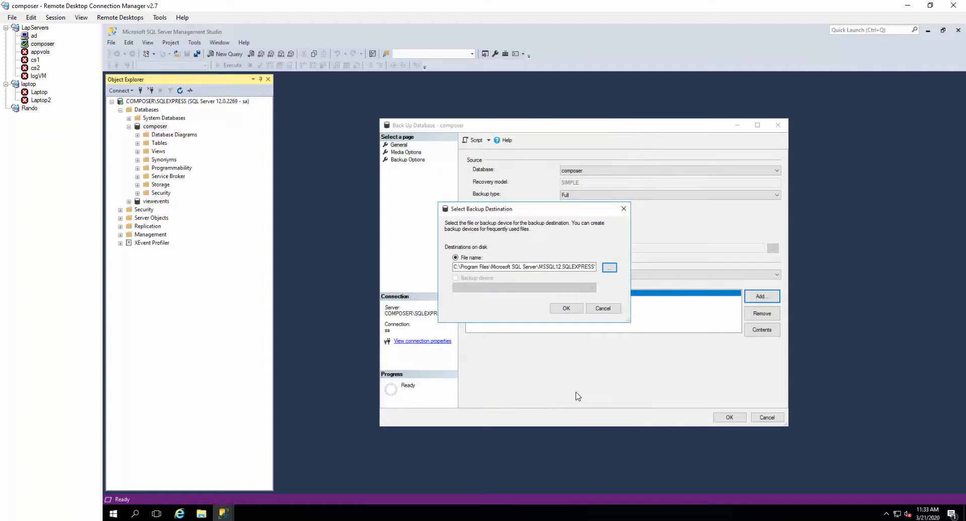
- Add backuphorizon712.bak as a destination and run the composer backup twice; both attempts fail with a media-family error
{"action": "left_click", "coordinate": [556, 310]}
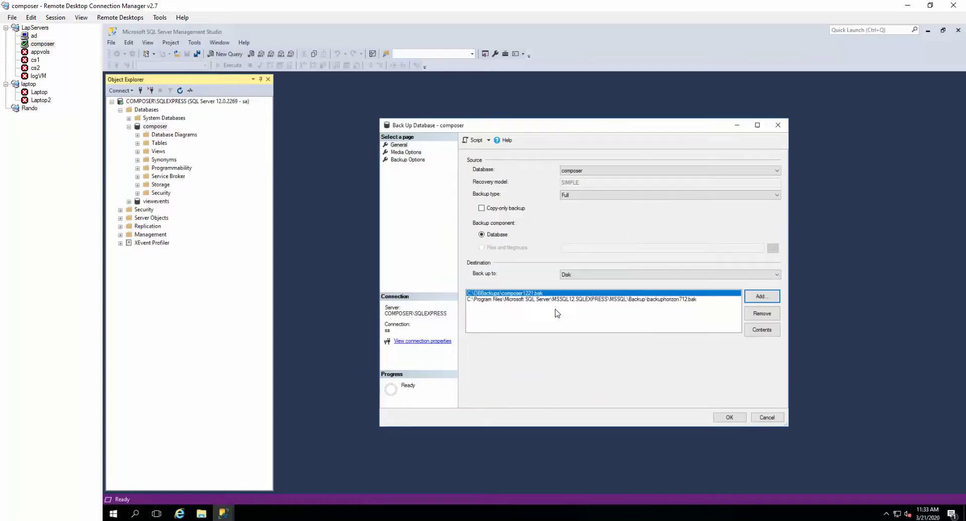
{"action": "left_click", "coordinate": [722, 418]}
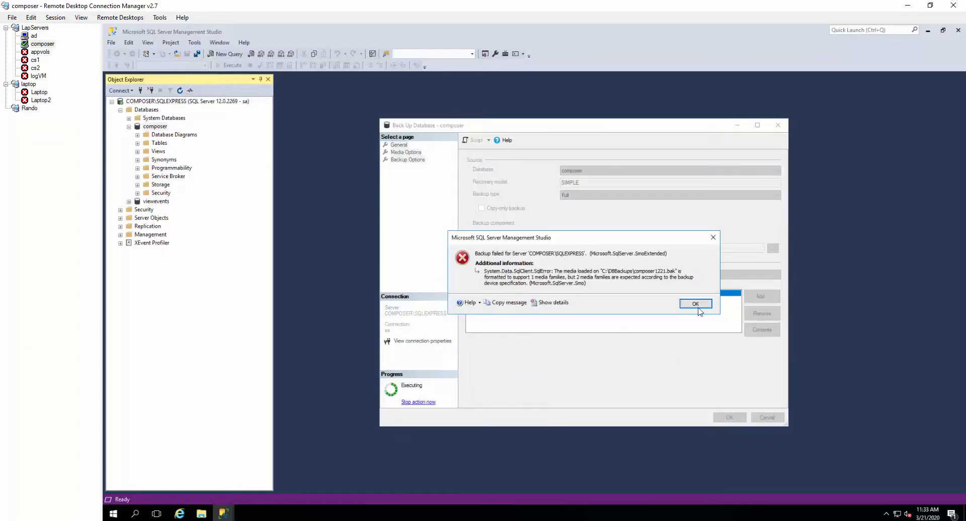
{"action": "left_click", "coordinate": [698, 309]}
{"action": "left_click", "coordinate": [688, 299]}
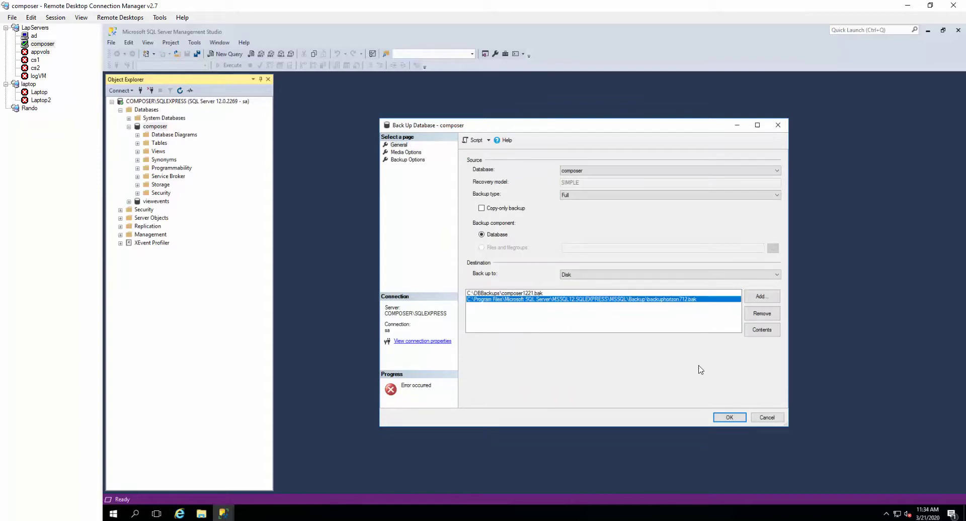
{"action": "left_click", "coordinate": [735, 420]}
- Dismiss the backup error and browse for a new destination from the top of the C: drive
{"action": "left_click", "coordinate": [695, 305]}
{"action": "left_click", "coordinate": [751, 297]}
{"action": "left_click_drag", "start_coordinate": [569, 213], "coordinate": [598, 141]}
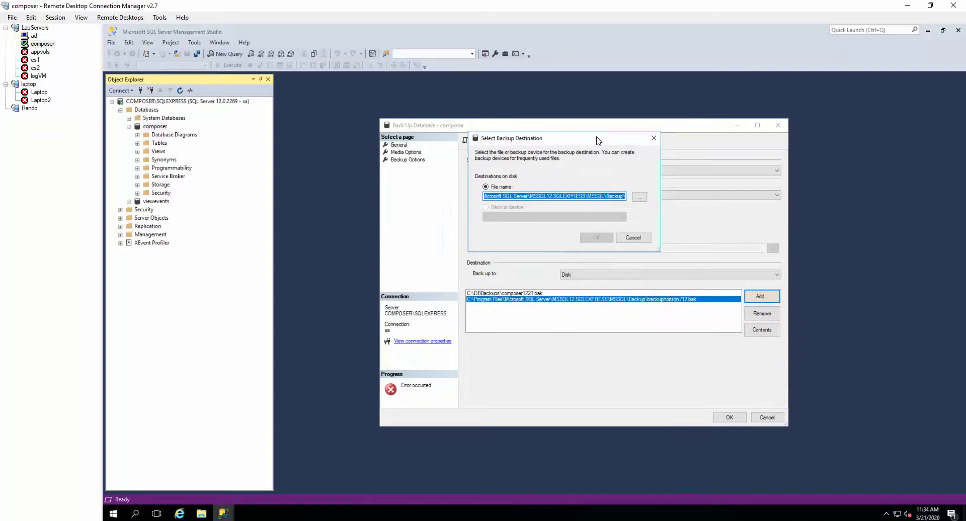
{"action": "left_click", "coordinate": [639, 196]}
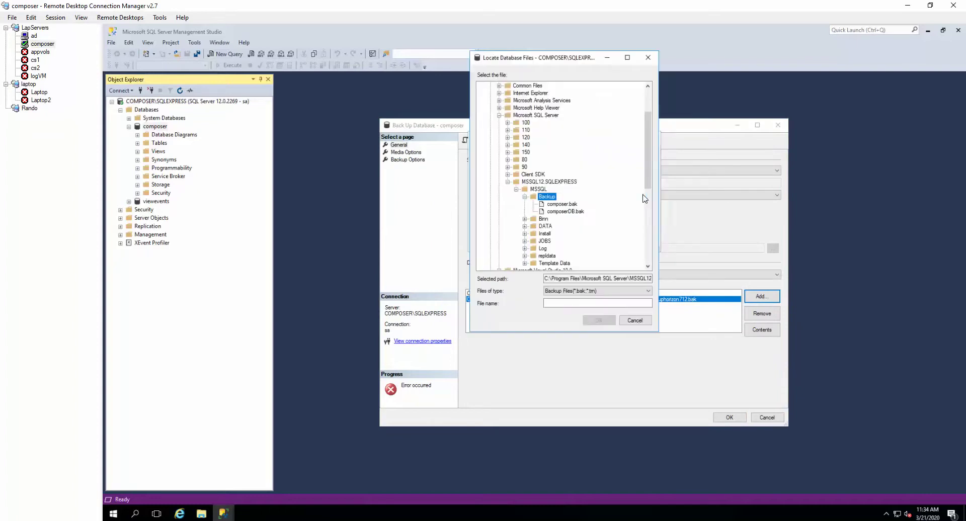
{"action": "scroll", "coordinate": [532, 163], "scroll_direction": "up", "scroll_amount": 2}
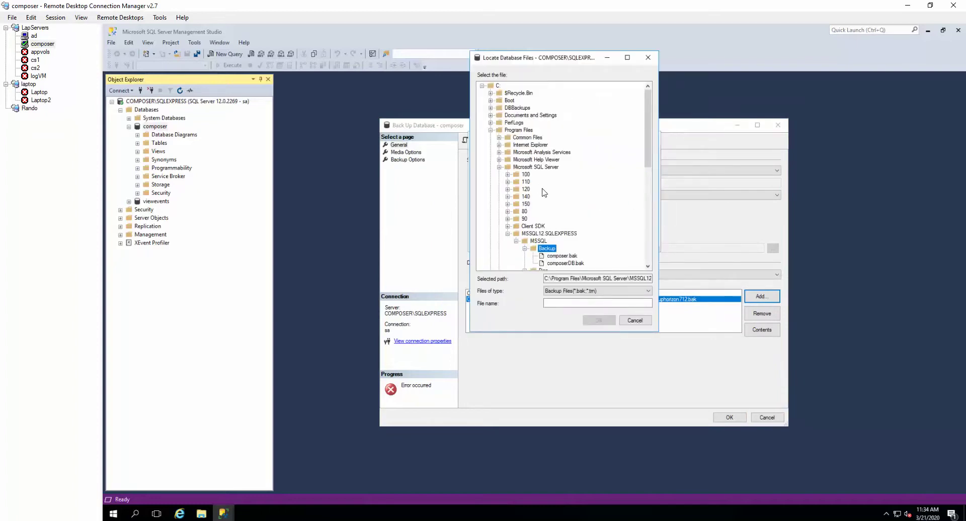
{"action": "left_click", "coordinate": [482, 86]}
{"action": "left_click", "coordinate": [482, 86]}
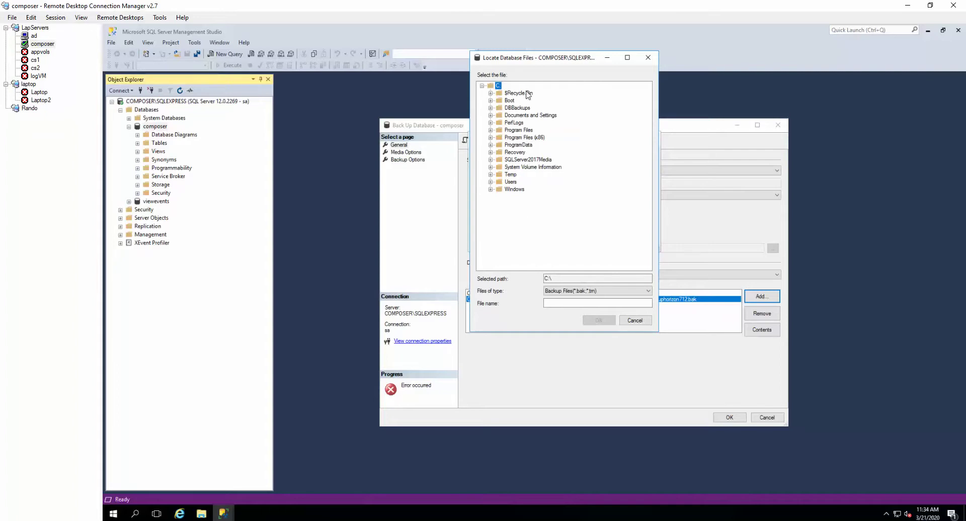
- Choose the C:\DBBackups folder and add Composer032120.bak as a new destination file
{"action": "left_click_drag", "start_coordinate": [541, 57], "coordinate": [673, 73]}
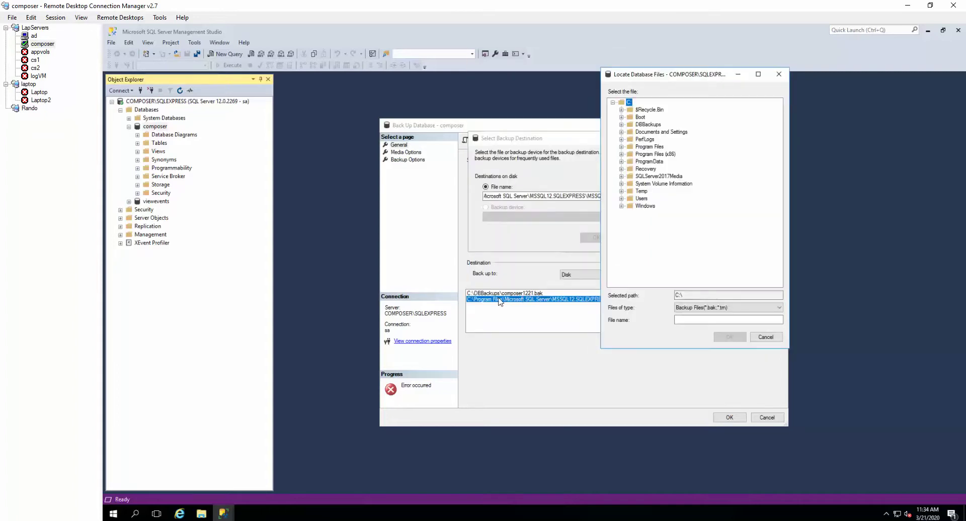
{"action": "left_click", "coordinate": [636, 124]}
{"action": "left_click", "coordinate": [621, 125]}
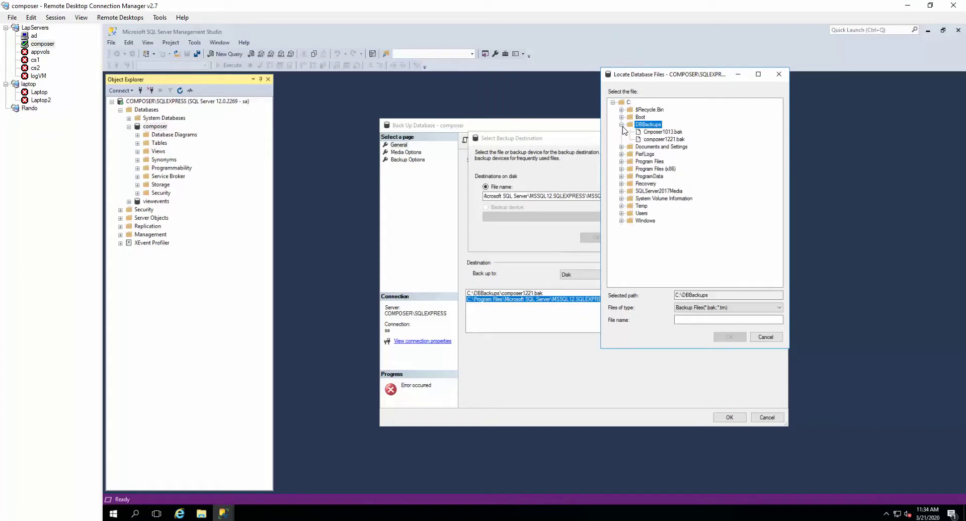
{"action": "left_click", "coordinate": [728, 320]}
{"action": "type", "text": "Composer0"}
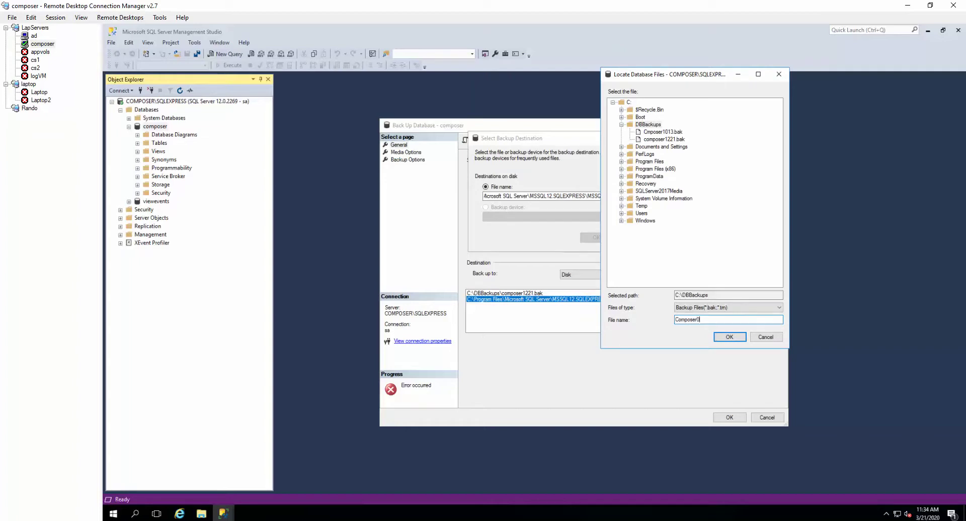
{"action": "type", "text": "32120.bak"}
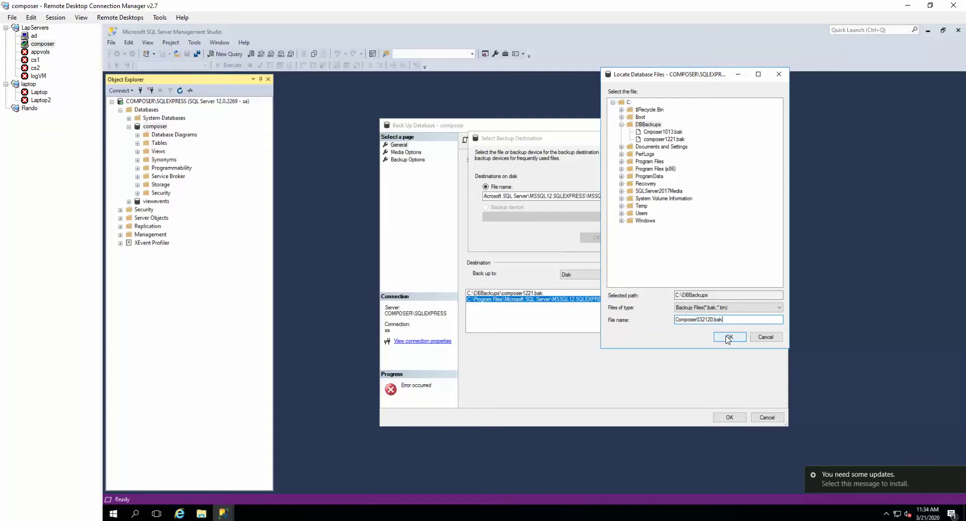
{"action": "left_click", "coordinate": [728, 337]}
{"action": "left_click", "coordinate": [603, 240]}
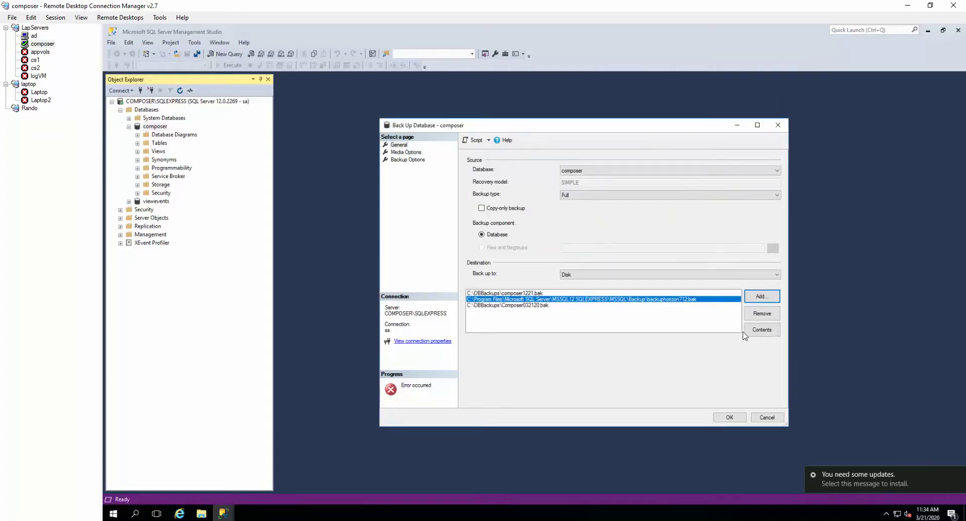
- Remove backuphorizon712.bak, dismiss the repeated backup failure, then remove composer1221.bak and Composer032120.bak
{"action": "left_click", "coordinate": [752, 315]}
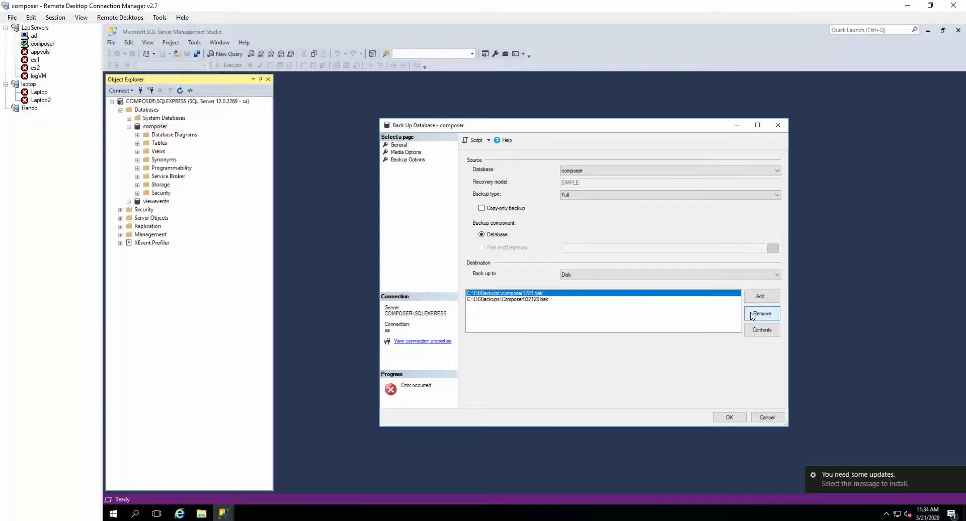
{"action": "left_click", "coordinate": [730, 417]}
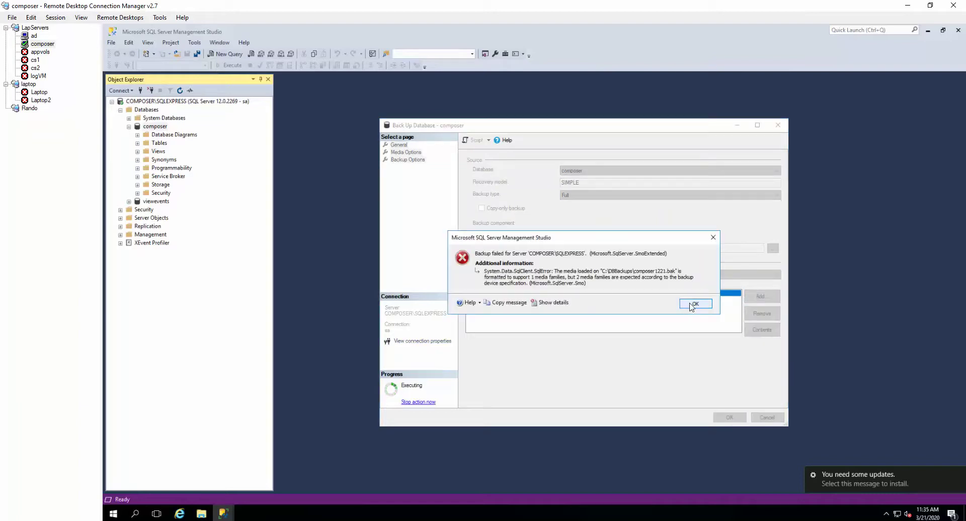
{"action": "left_click", "coordinate": [692, 305]}
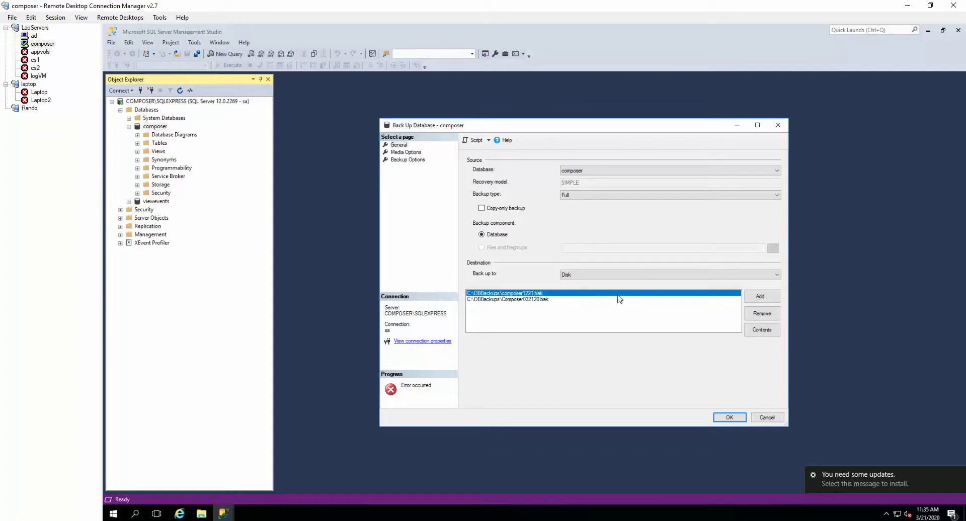
{"action": "left_click", "coordinate": [759, 316]}
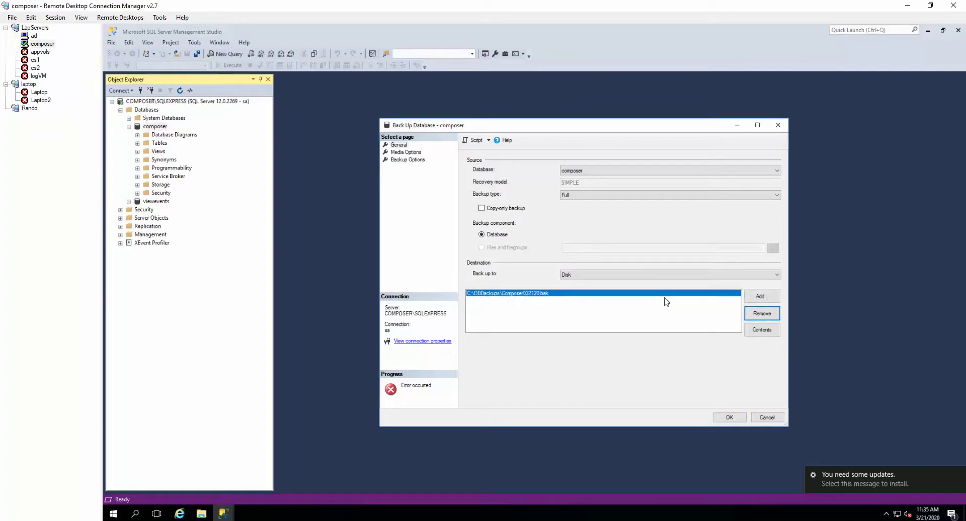
{"action": "left_click", "coordinate": [760, 315]}
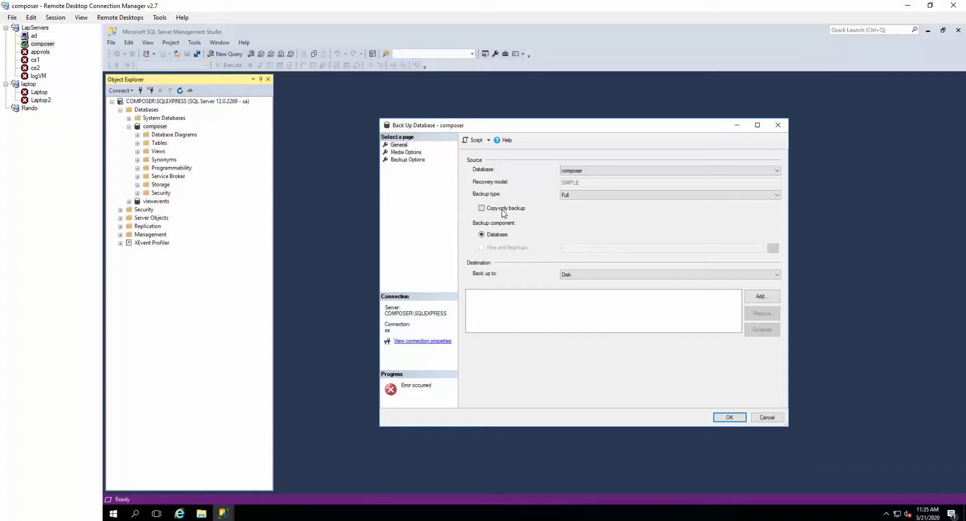
- Add C:\DBBackups\composer032120.bak as the only backup destination
{"action": "left_click", "coordinate": [761, 296]}
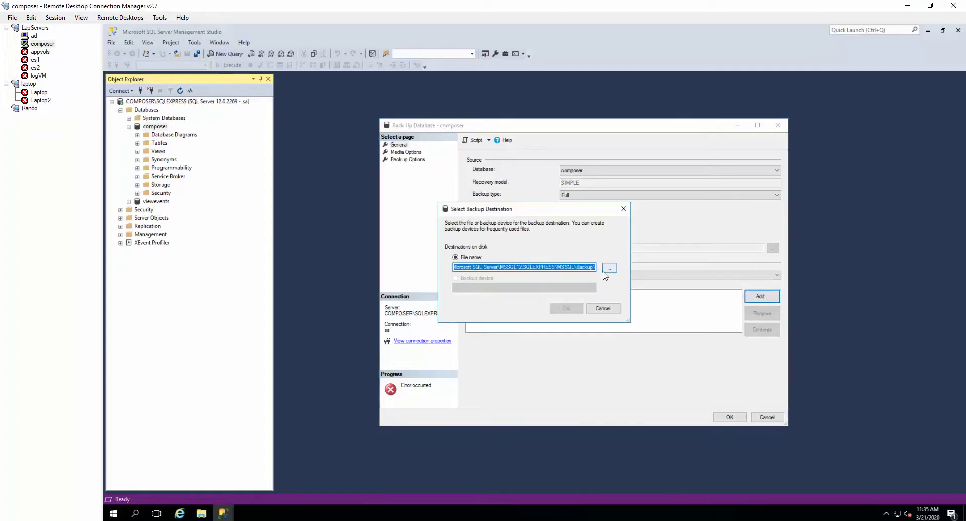
{"action": "left_click", "coordinate": [608, 268]}
{"action": "scroll", "coordinate": [498, 212], "scroll_direction": "up", "scroll_amount": 3}
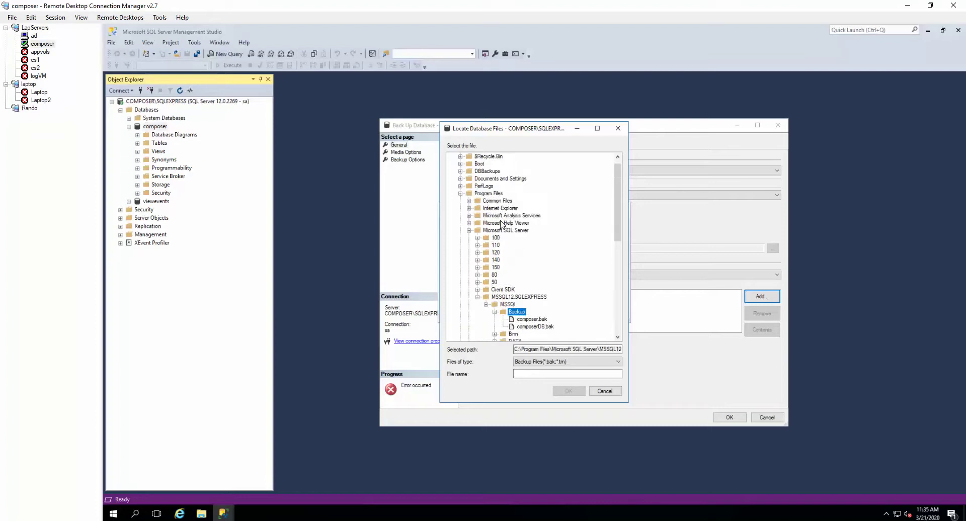
{"action": "left_click", "coordinate": [483, 179]}
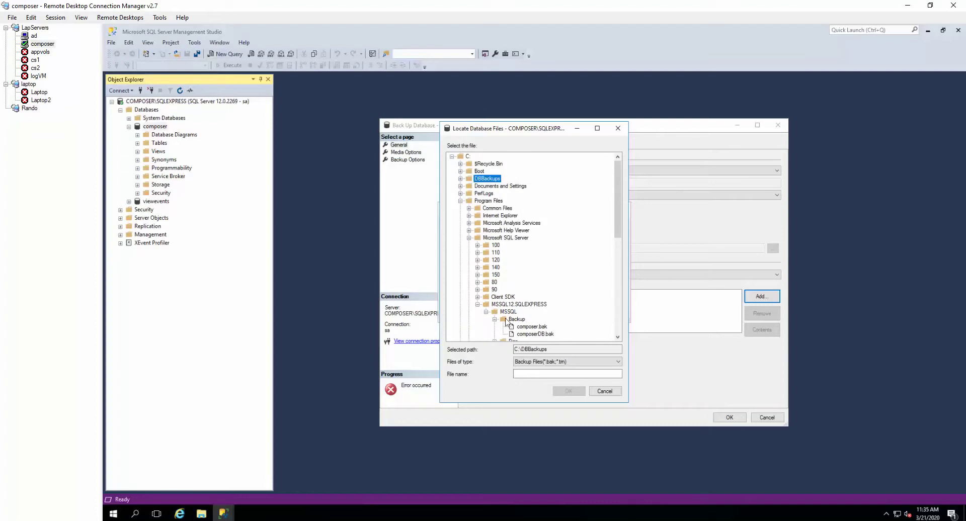
{"action": "left_click", "coordinate": [570, 373]}
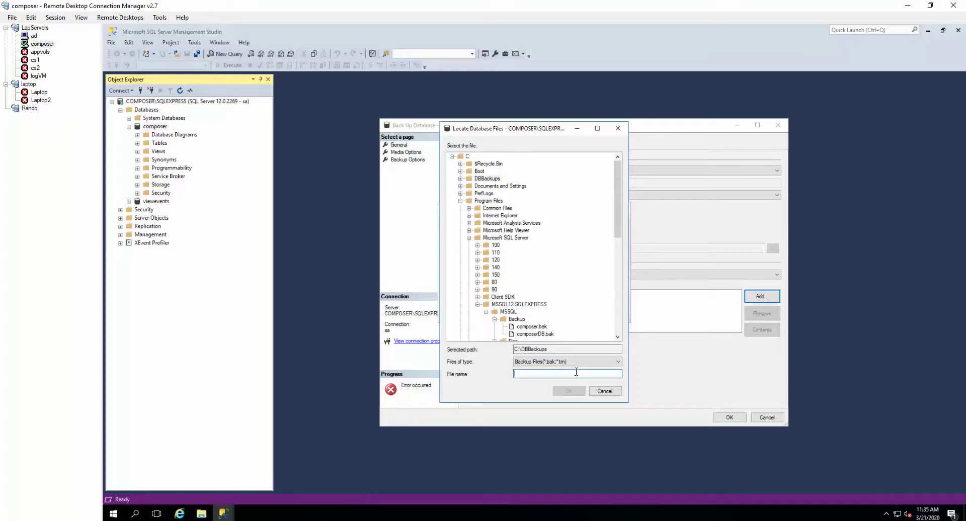
{"action": "type", "text": "composer032120.bak"}
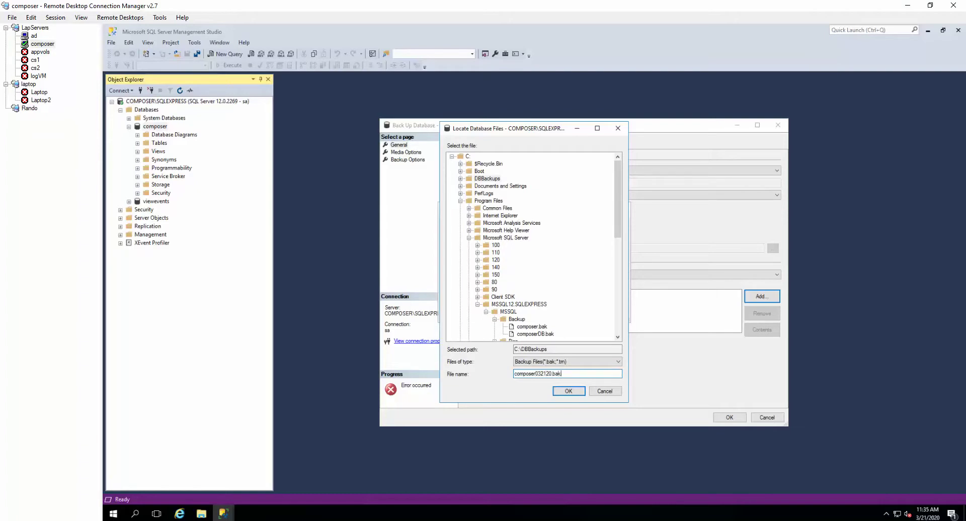
{"action": "key", "text": "Return"}
{"action": "left_click", "coordinate": [567, 311]}
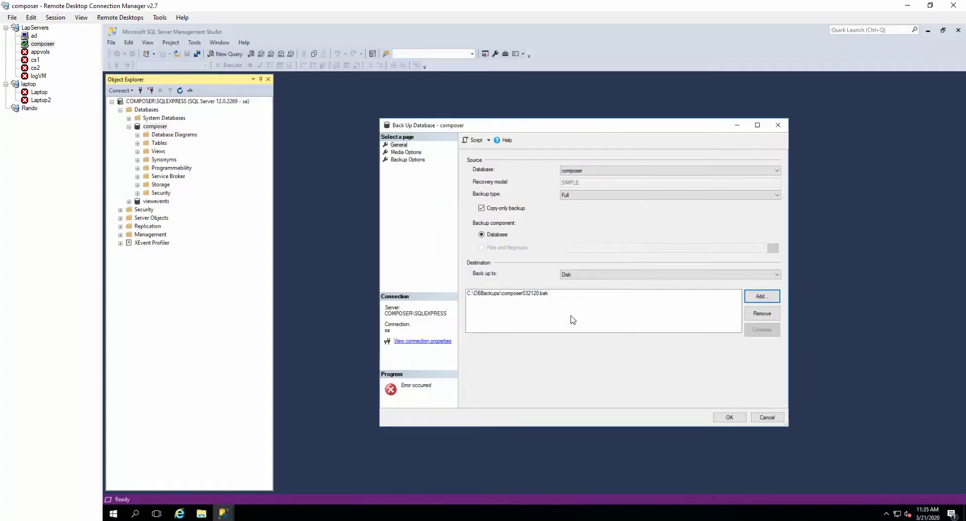
- Run the copy-only composer backup and acknowledge the success message
{"action": "left_click", "coordinate": [729, 416]}
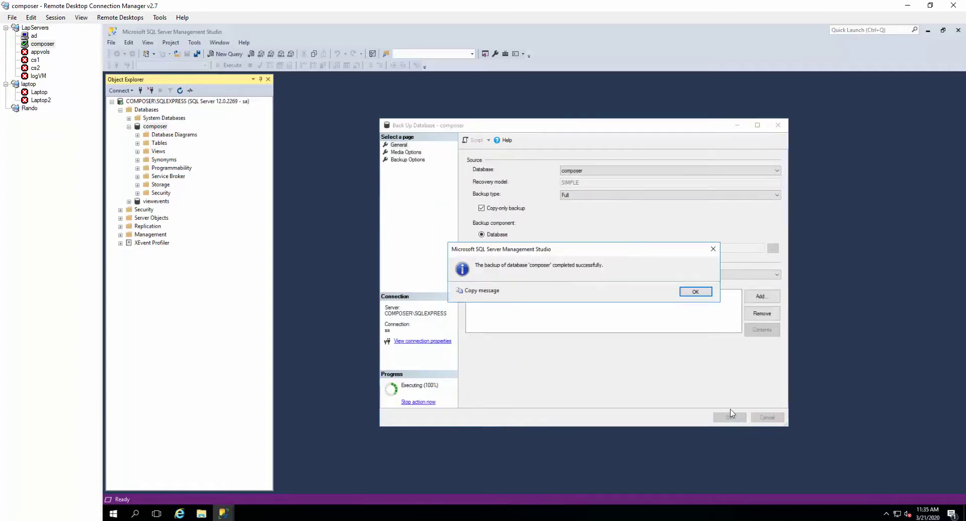
{"action": "left_click_drag", "start_coordinate": [656, 250], "coordinate": [699, 194]}
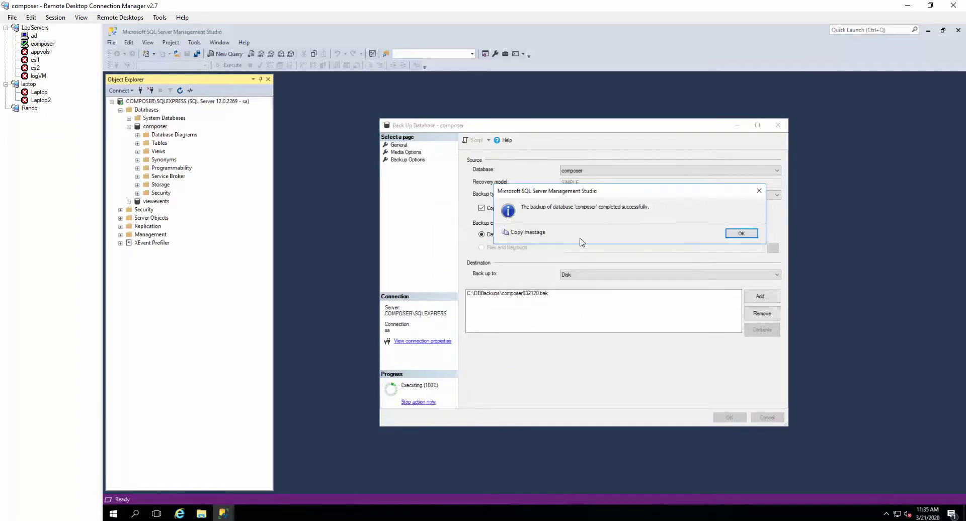
{"action": "left_click", "coordinate": [735, 234]}
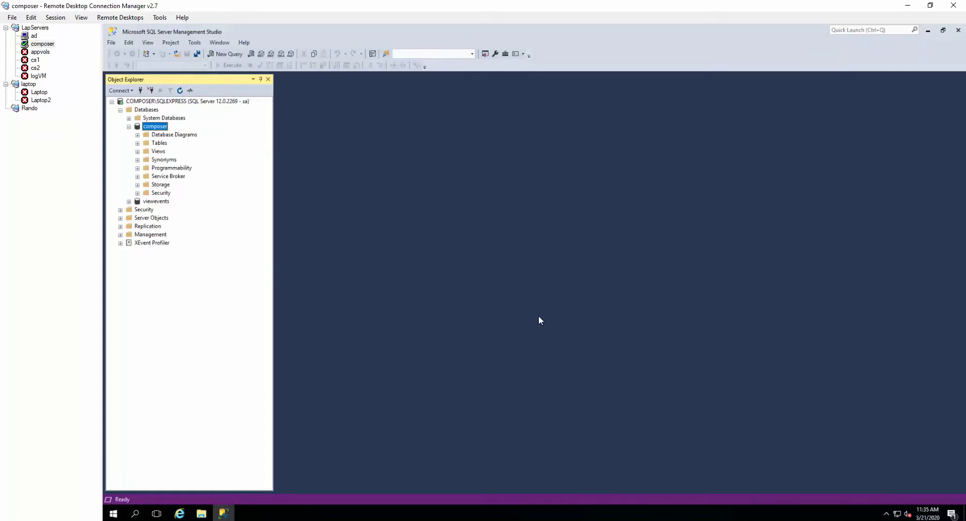
- Review the composer database's Back Up destination from Tasks, cancel, and close Management Studio
{"action": "right_click", "coordinate": [155, 127]}
{"action": "mouse_move", "coordinate": [186, 165]}
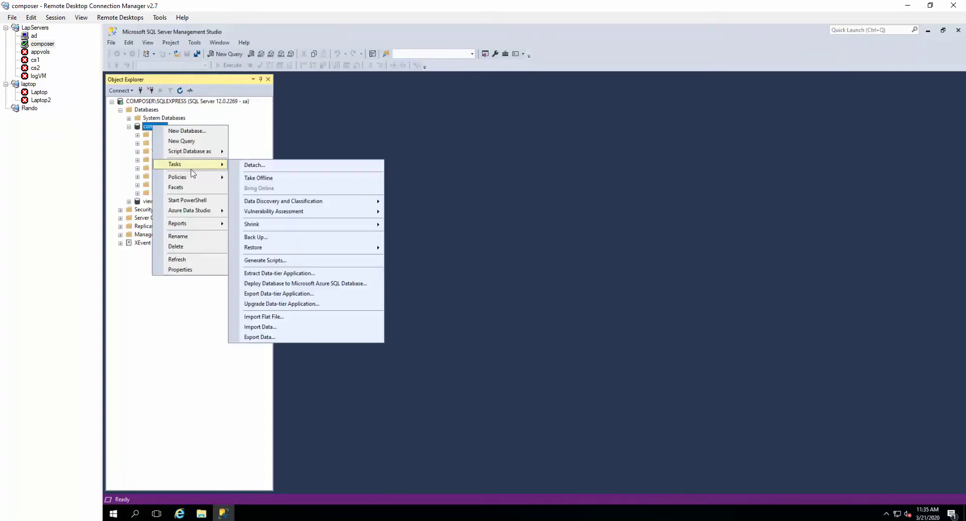
{"action": "left_click", "coordinate": [302, 240]}
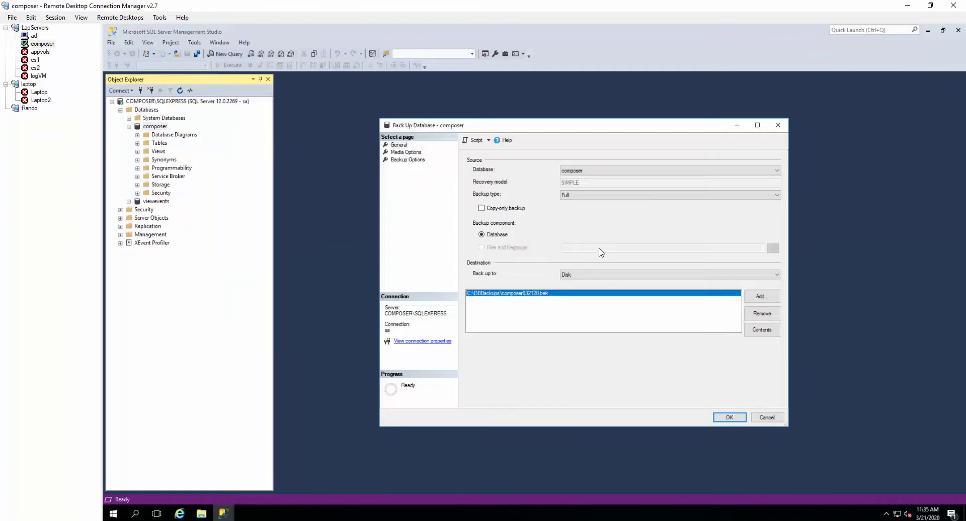
{"action": "left_click", "coordinate": [766, 417]}
{"action": "left_click", "coordinate": [958, 30]}
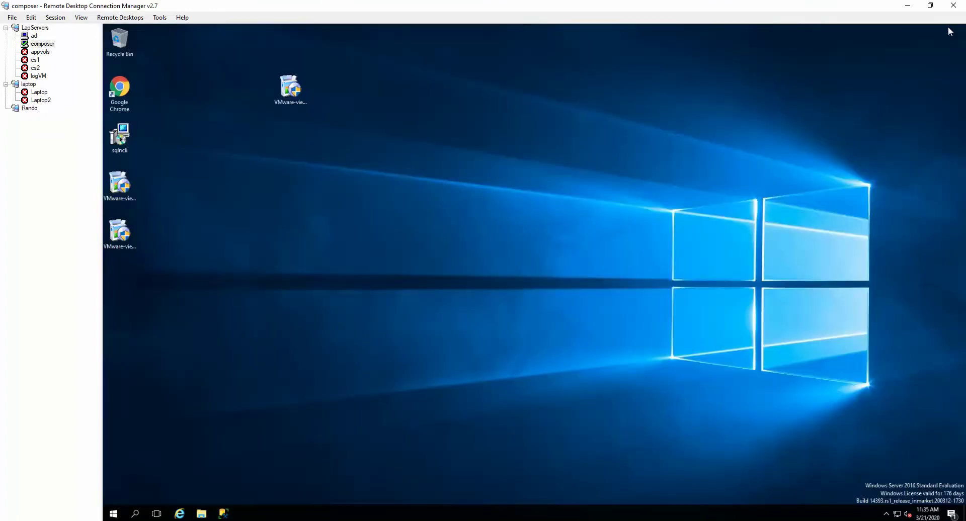
- Browse to \\ad\u$\Horizon\Horizon712 in File Explorer and widen the Name column
{"action": "left_click", "coordinate": [201, 513]}
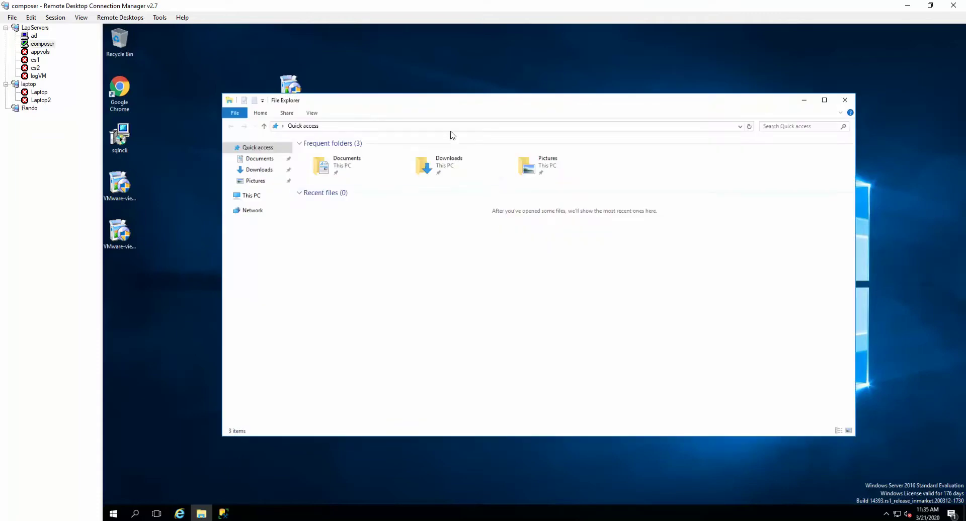
{"action": "left_click", "coordinate": [451, 127]}
{"action": "type", "text": "\\\\"}
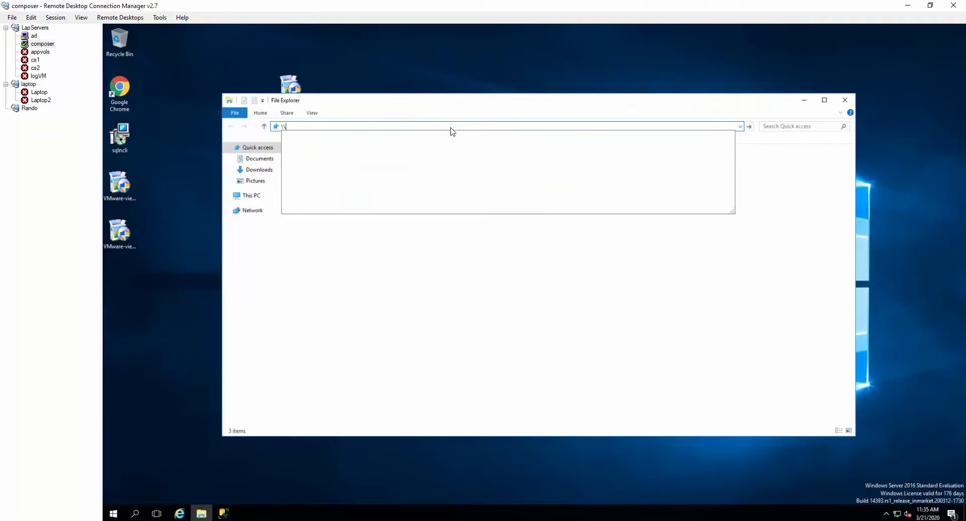
{"action": "type", "text": "ad\\"}
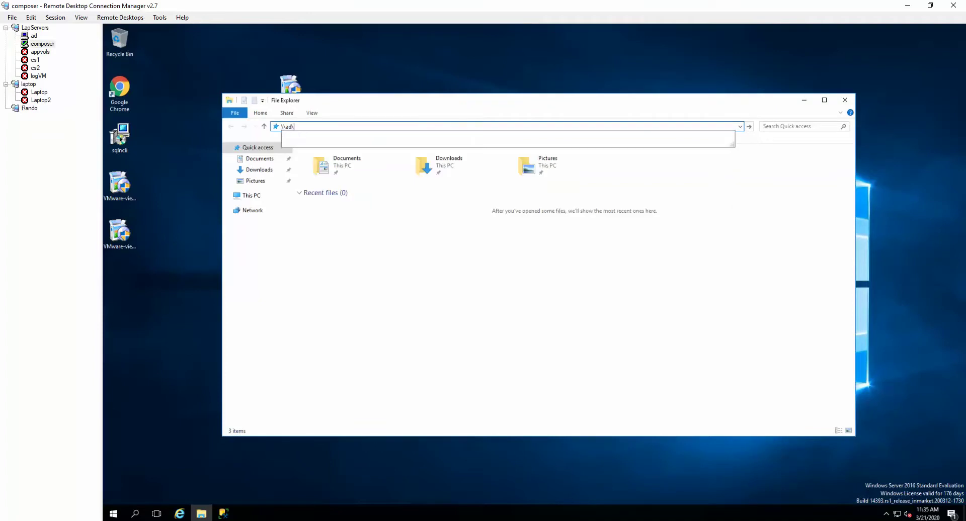
{"action": "type", "text": "u$"}
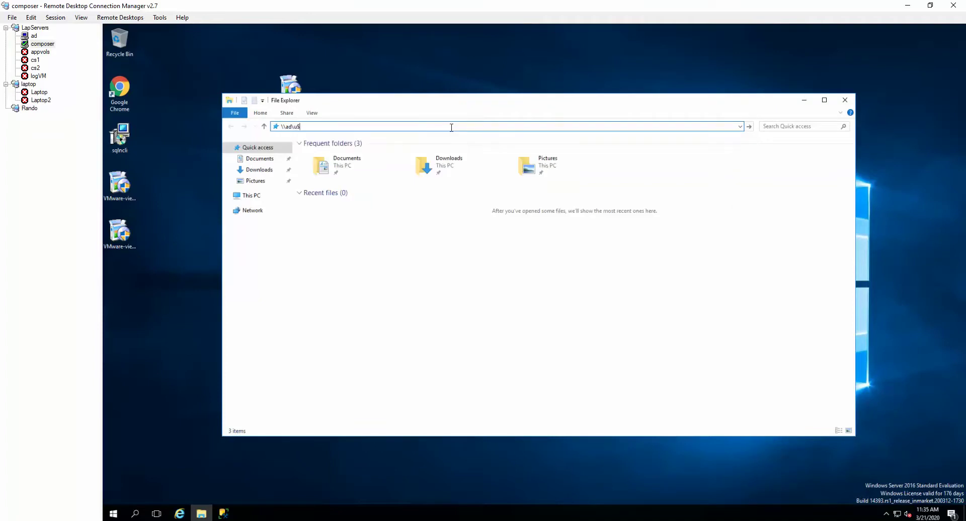
{"action": "key", "text": "Return"}
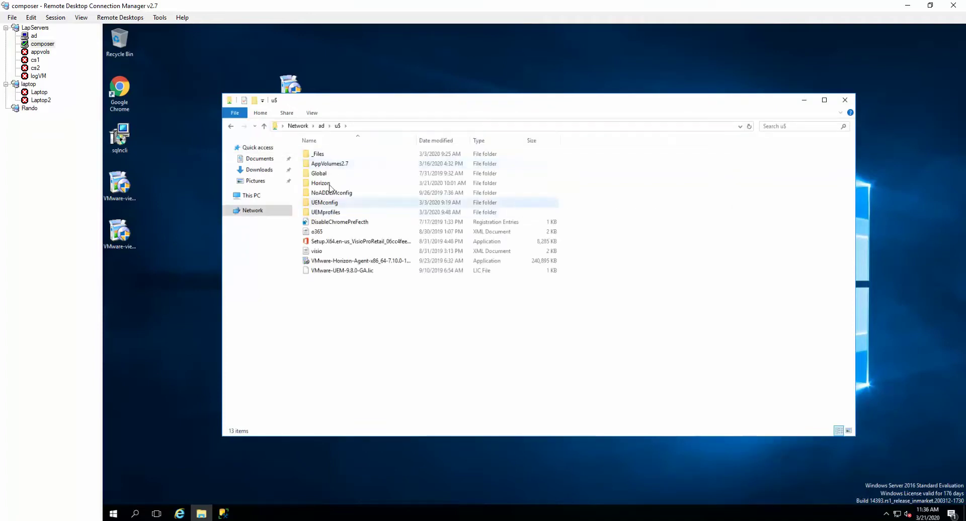
{"action": "double_click", "coordinate": [327, 183]}
{"action": "double_click", "coordinate": [327, 166]}
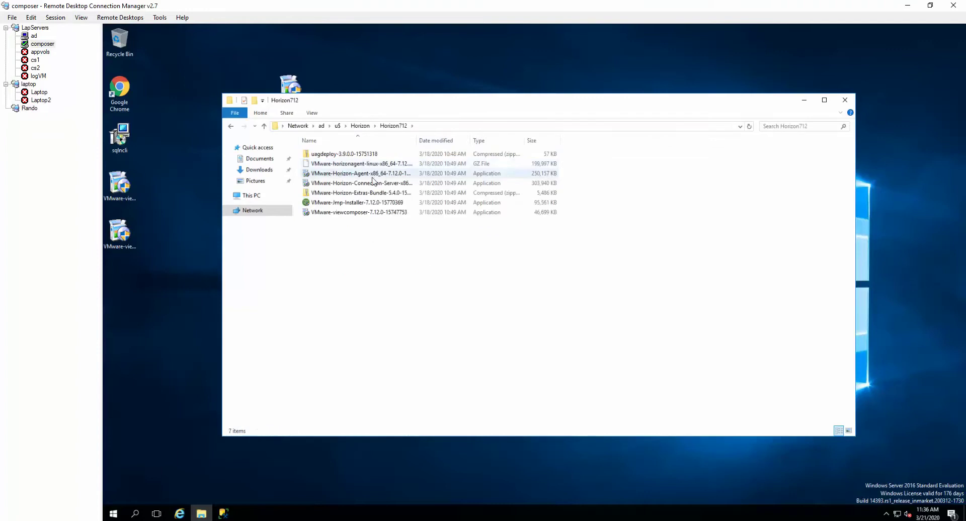
{"action": "left_click_drag", "start_coordinate": [417, 140], "coordinate": [485, 148]}
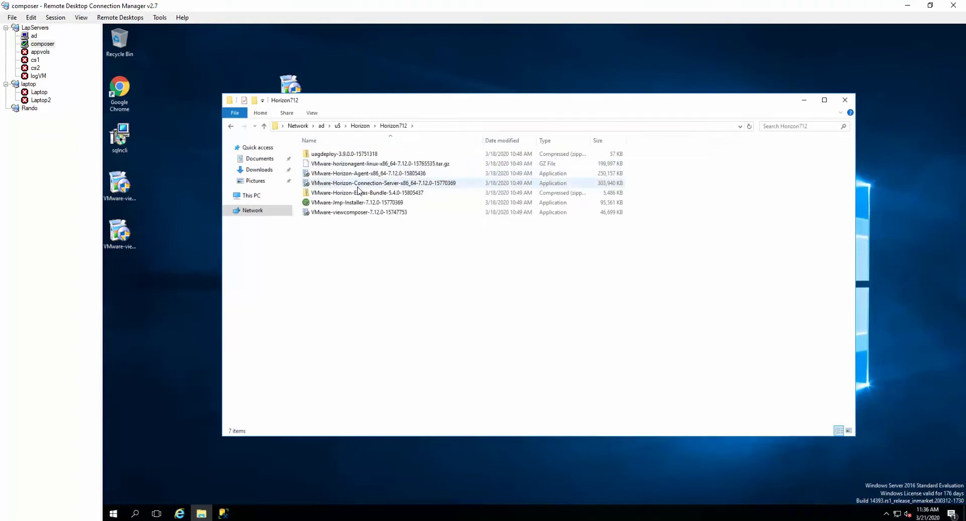
- Paste VMware-viewcomposer-7.12.0-15747753 onto the desktop, close Explorer, and center the icon
{"action": "right_click", "coordinate": [352, 215]}
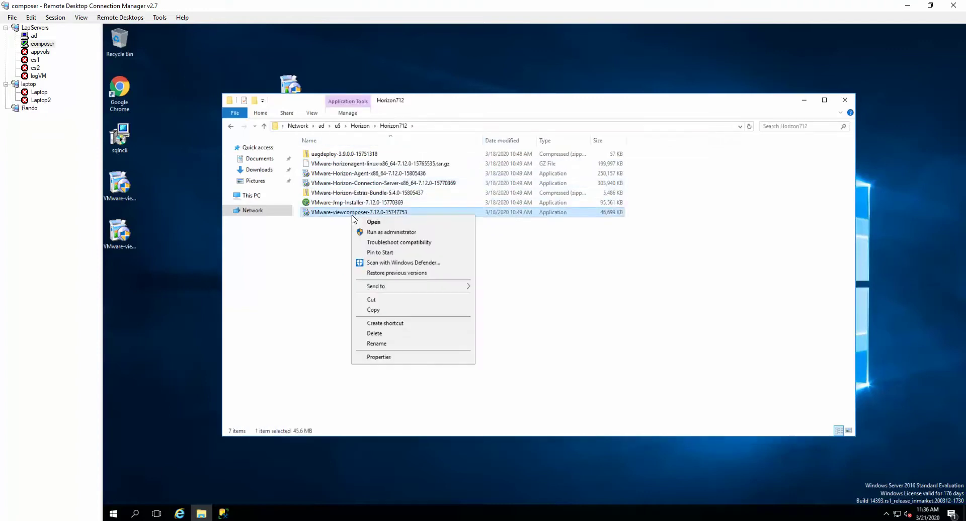
{"action": "left_click", "coordinate": [373, 310]}
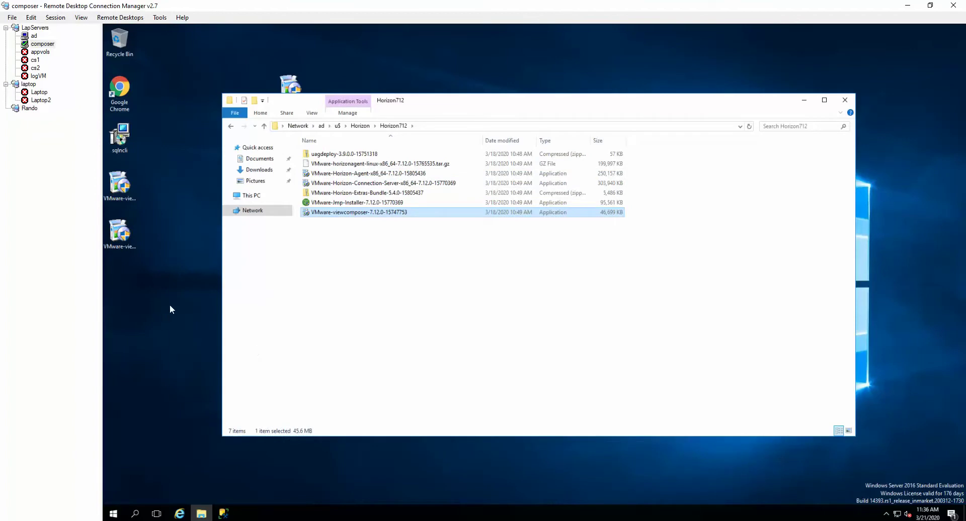
{"action": "right_click", "coordinate": [170, 304]}
{"action": "left_click", "coordinate": [177, 346]}
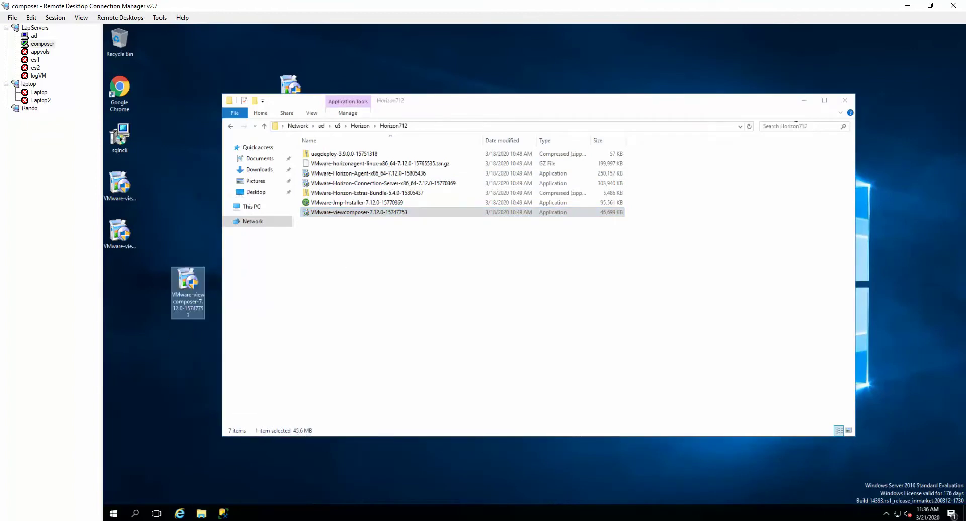
{"action": "left_click", "coordinate": [841, 102]}
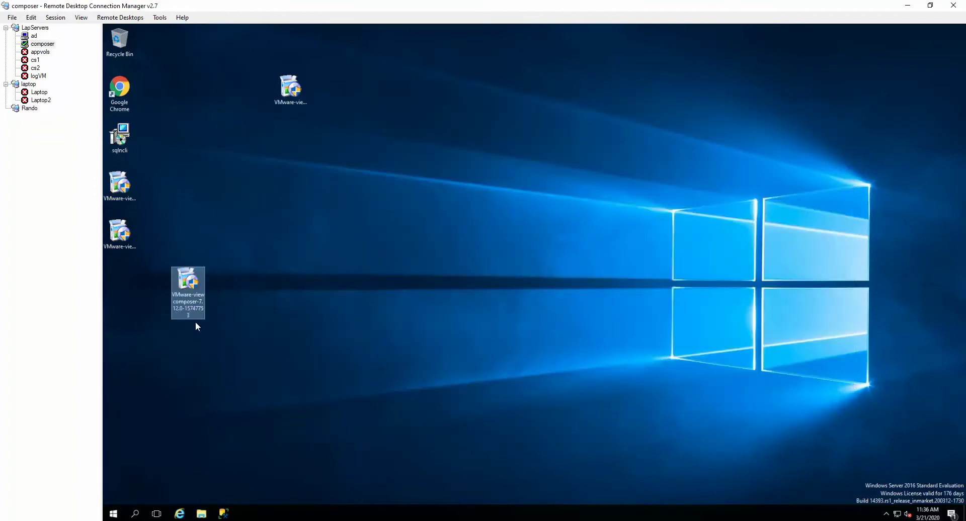
{"action": "left_click_drag", "start_coordinate": [193, 307], "coordinate": [521, 246]}
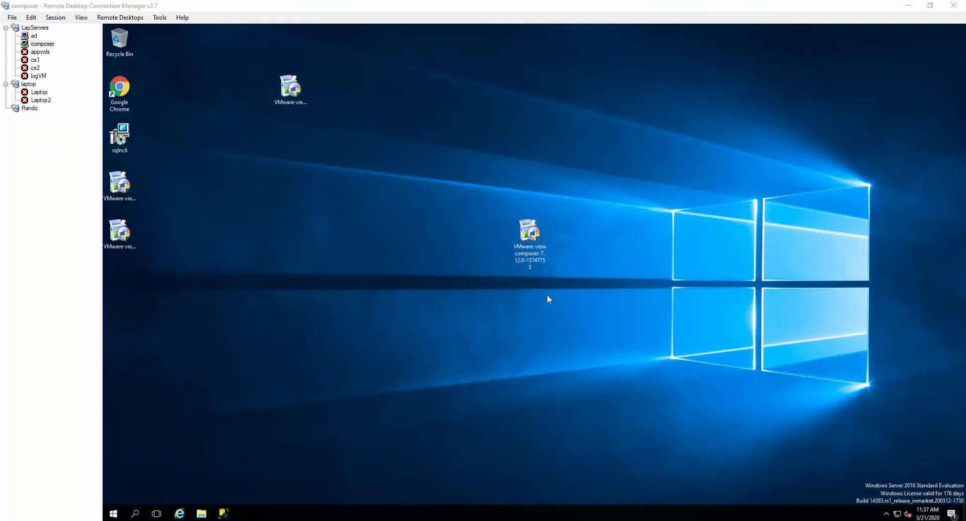
- Bring up Firefox and highlight the View Composer requirement for .NET Framework 4.6.1
{"action": "left_click", "coordinate": [907, 6]}
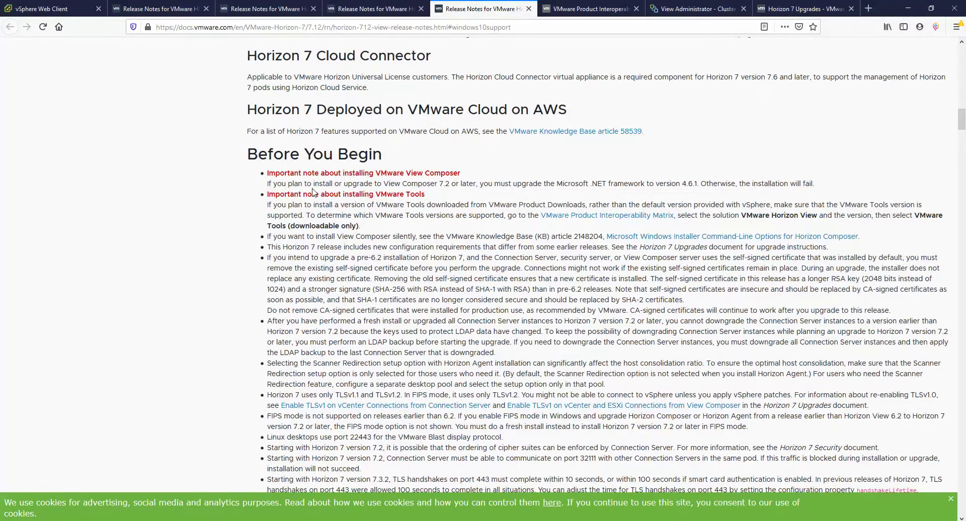
{"action": "left_click_drag", "start_coordinate": [391, 184], "coordinate": [695, 184]}
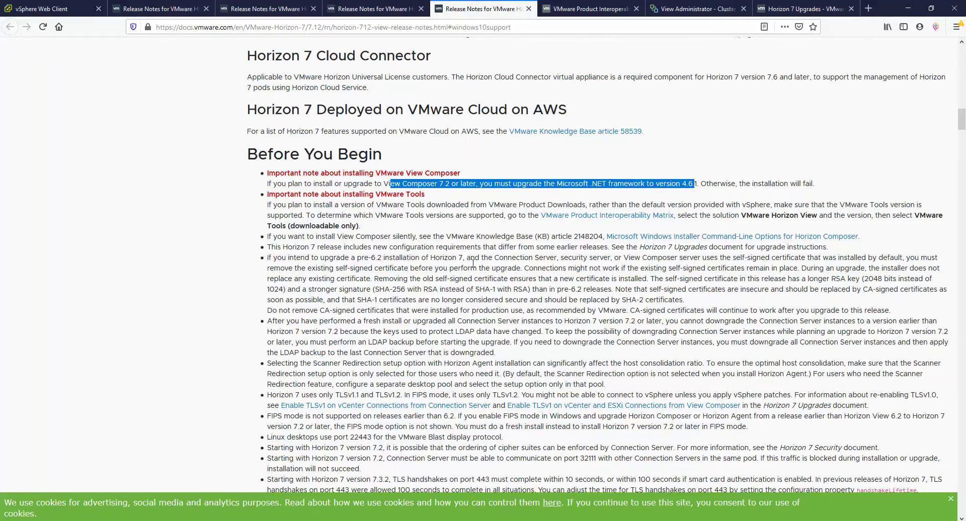
- Jump to View Composer Requirements on page 13 using the Horizon 7 Upgrades guide's contents
{"action": "left_click", "coordinate": [815, 9]}
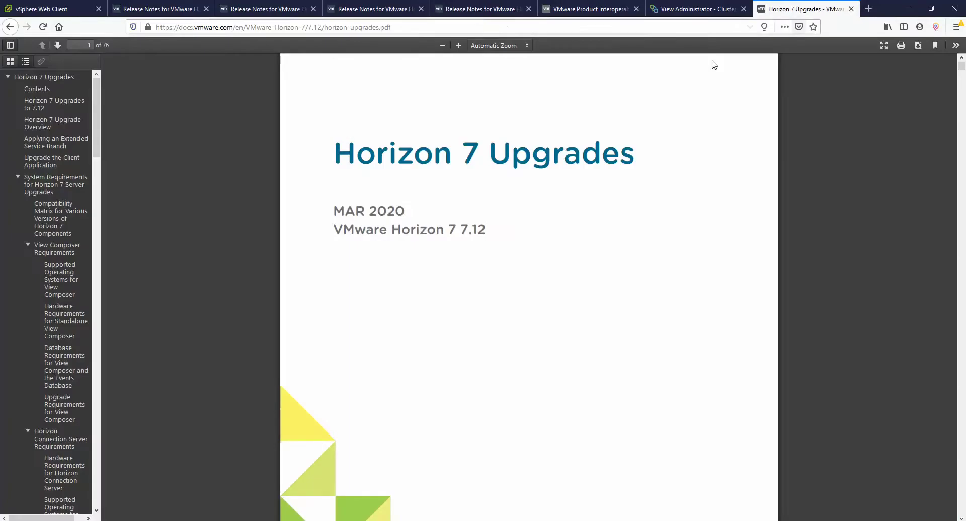
{"action": "scroll", "coordinate": [426, 245], "scroll_direction": "down", "scroll_amount": 10}
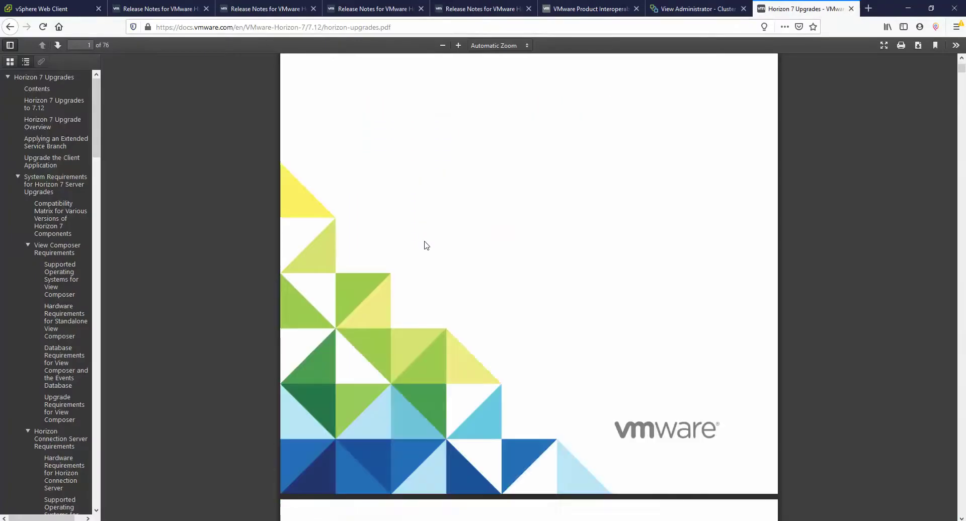
{"action": "scroll", "coordinate": [426, 245], "scroll_direction": "down", "scroll_amount": 10}
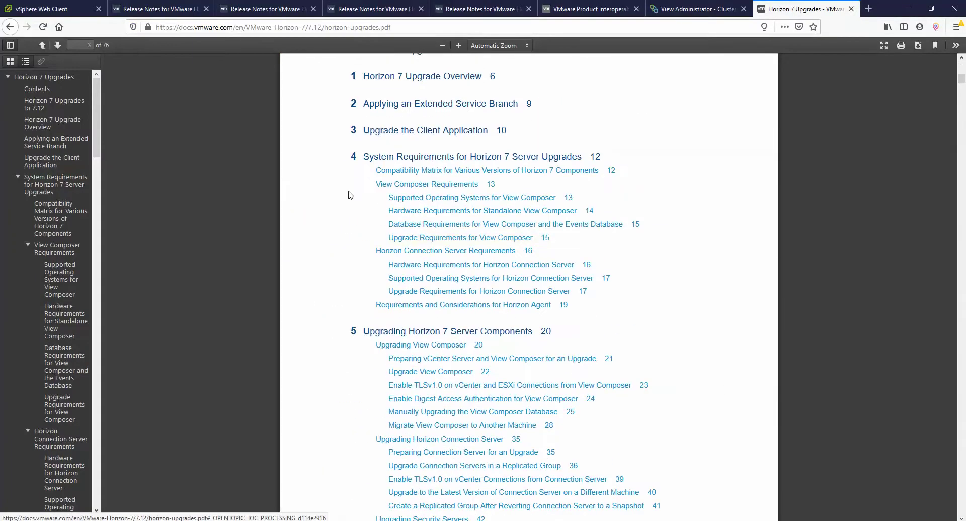
{"action": "left_click", "coordinate": [421, 190]}
{"action": "scroll", "coordinate": [456, 187], "scroll_direction": "up", "scroll_amount": 10}
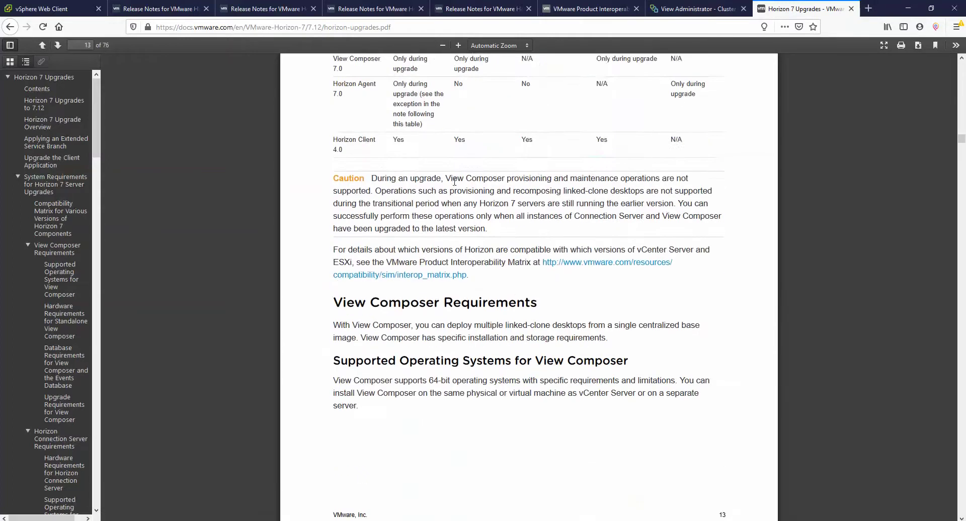
{"action": "scroll", "coordinate": [468, 191], "scroll_direction": "up", "scroll_amount": 8}
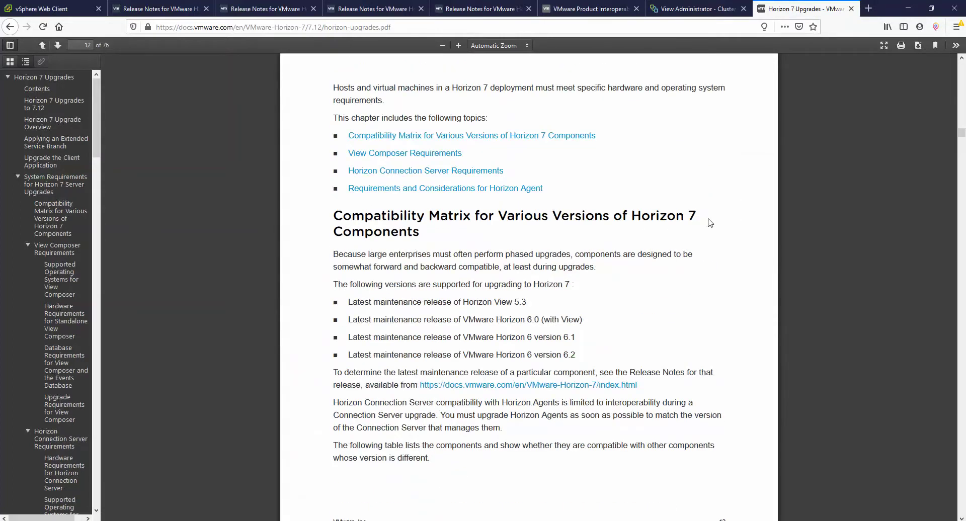
{"action": "scroll", "coordinate": [726, 220], "scroll_direction": "up", "scroll_amount": 3}
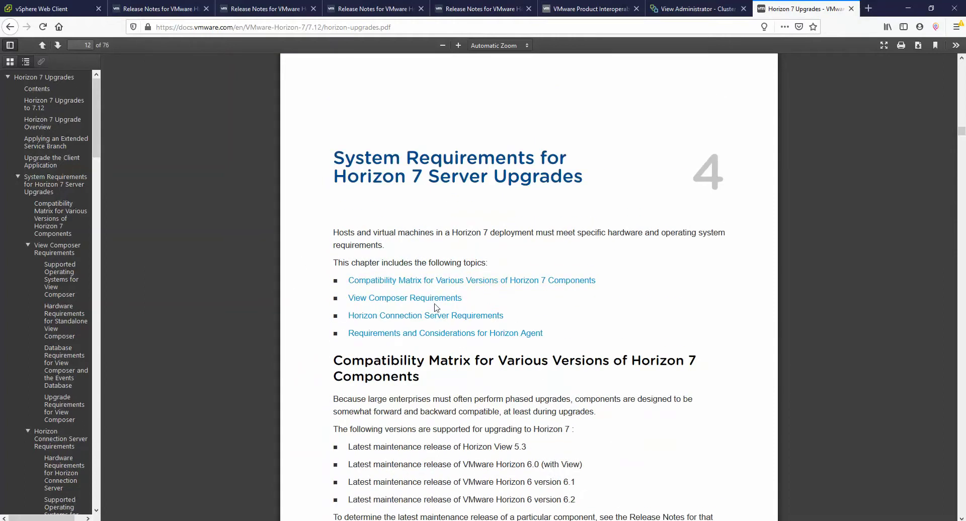
{"action": "left_click", "coordinate": [403, 298]}
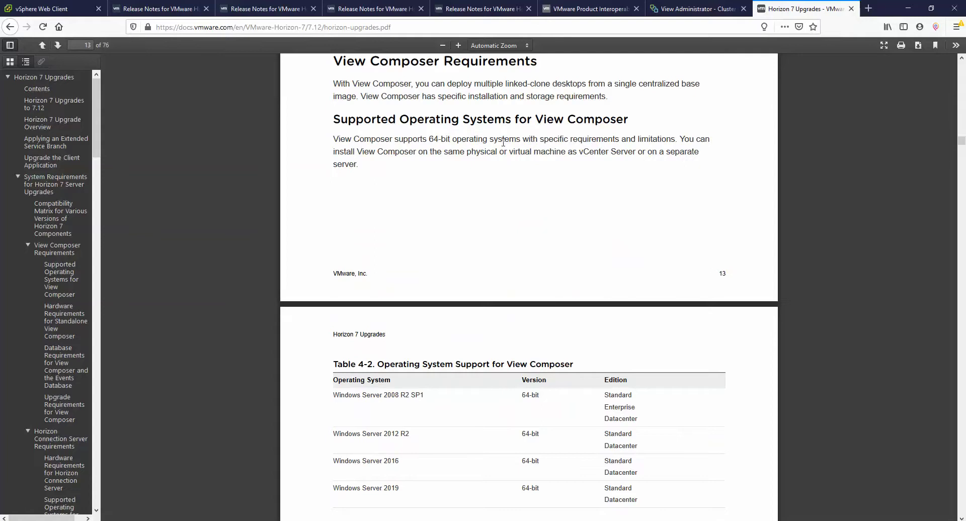
- Disable provisioning on vCenter Server 172.16.2.30 under View Configuration > Servers in Horizon Administrator
{"action": "left_click", "coordinate": [667, 8]}
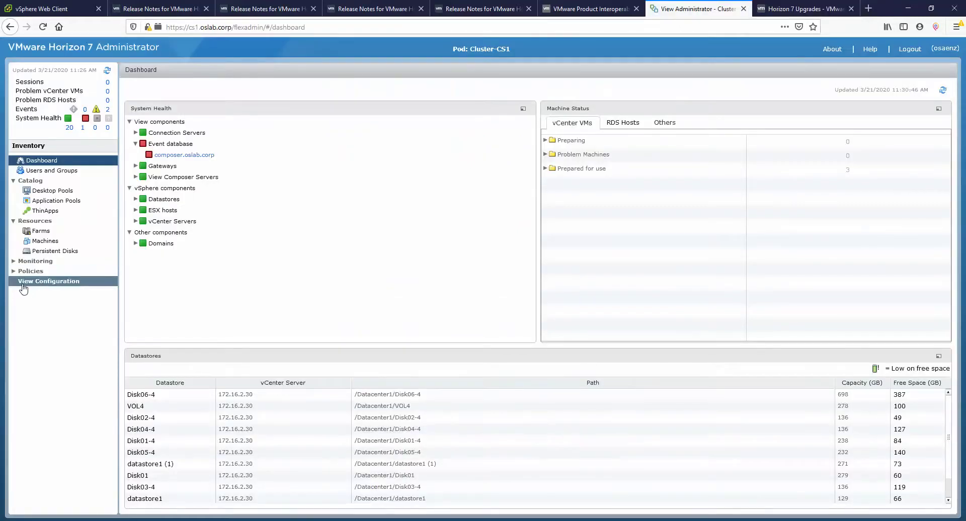
{"action": "left_click", "coordinate": [14, 286]}
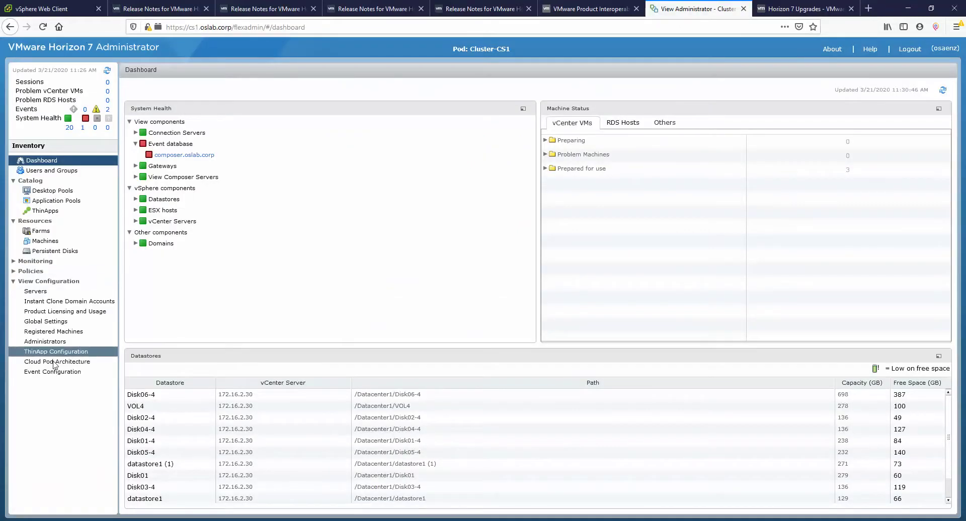
{"action": "left_click", "coordinate": [66, 293]}
{"action": "right_click", "coordinate": [306, 137]}
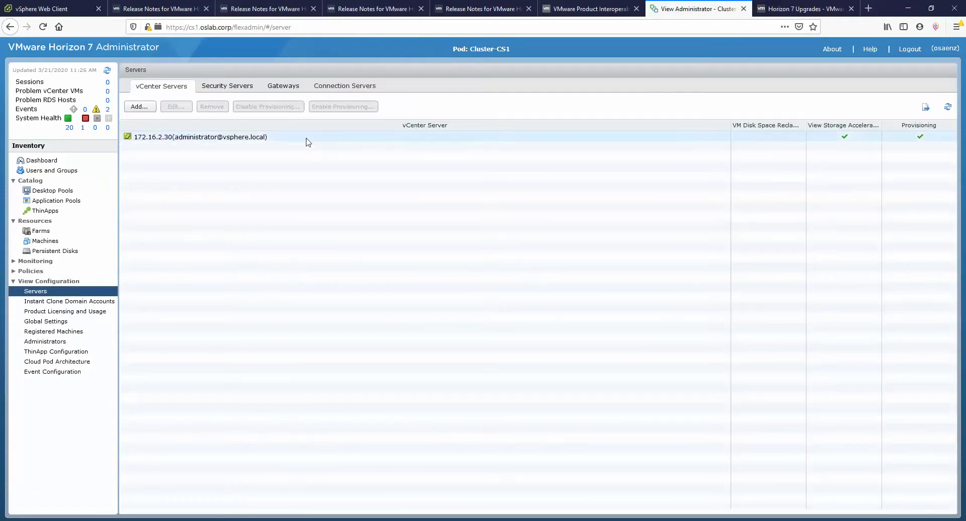
{"action": "left_click", "coordinate": [272, 107]}
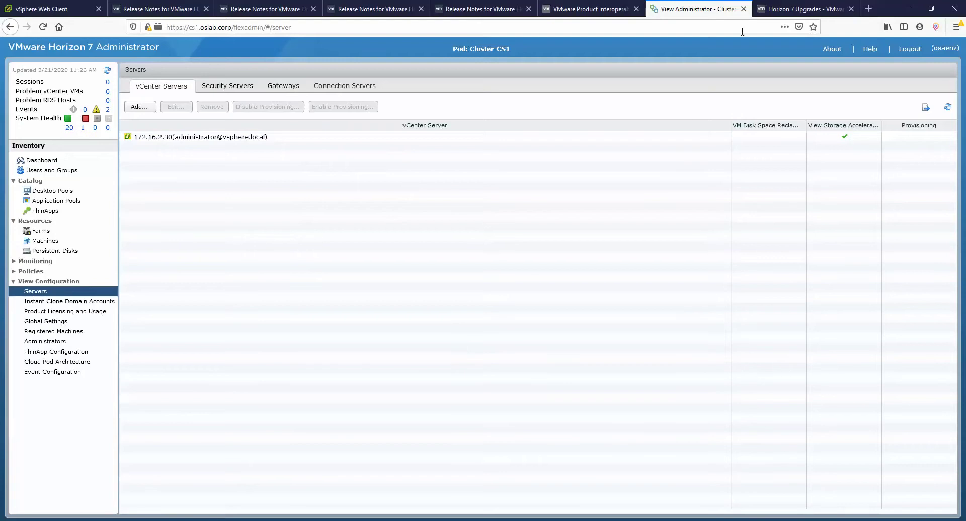
{"action": "left_click", "coordinate": [787, 9]}
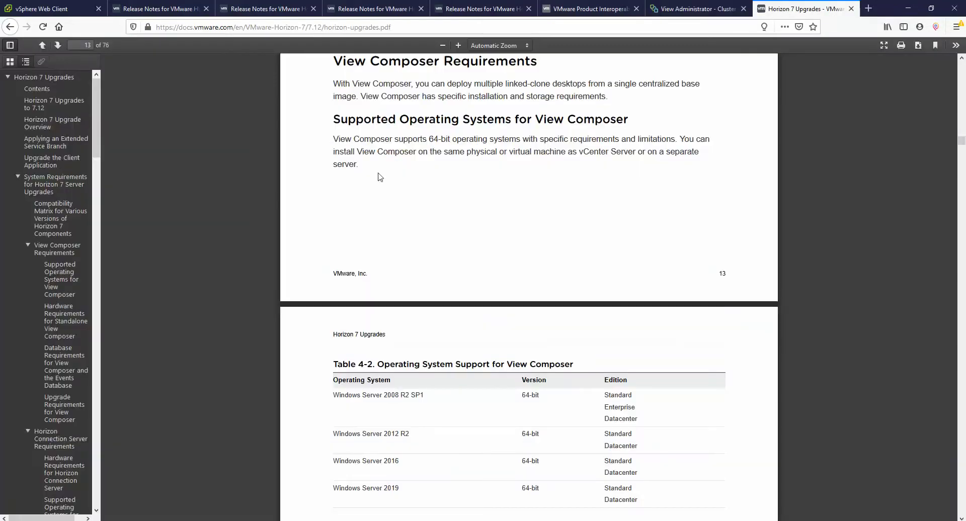
- Scroll the Horizon 7 Upgrades guide from page 14 to the Table 4-4 hardware requirements on page 16
{"action": "scroll", "coordinate": [380, 177], "scroll_direction": "down", "scroll_amount": 7}
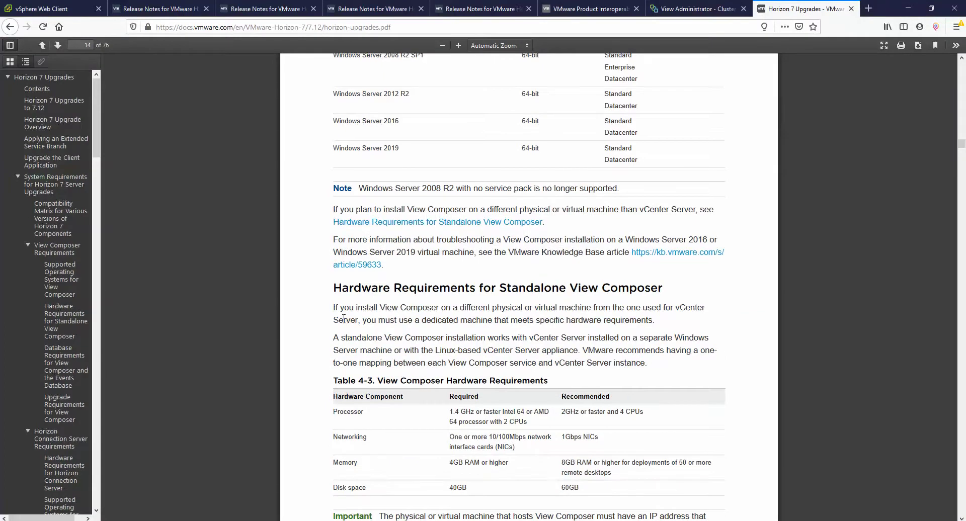
{"action": "scroll", "coordinate": [344, 318], "scroll_direction": "down", "scroll_amount": 2}
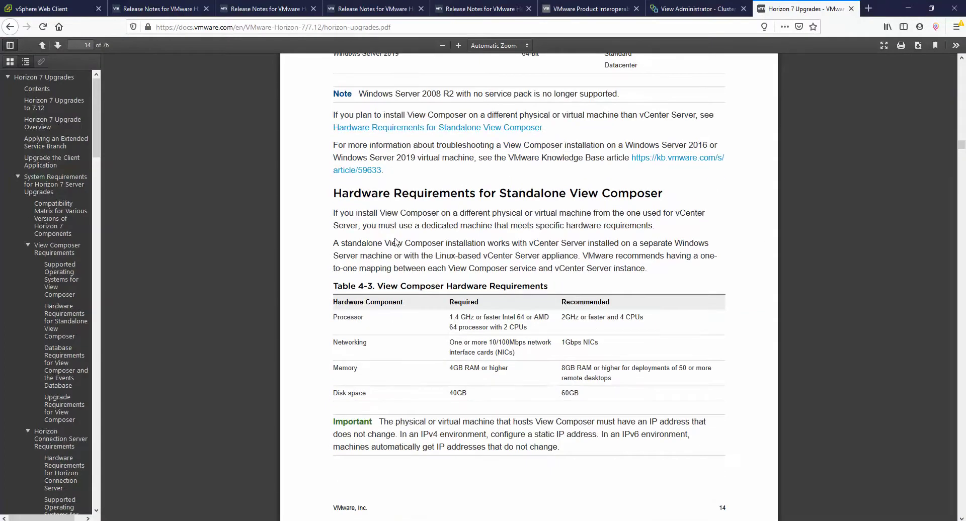
{"action": "scroll", "coordinate": [407, 383], "scroll_direction": "down", "scroll_amount": 1}
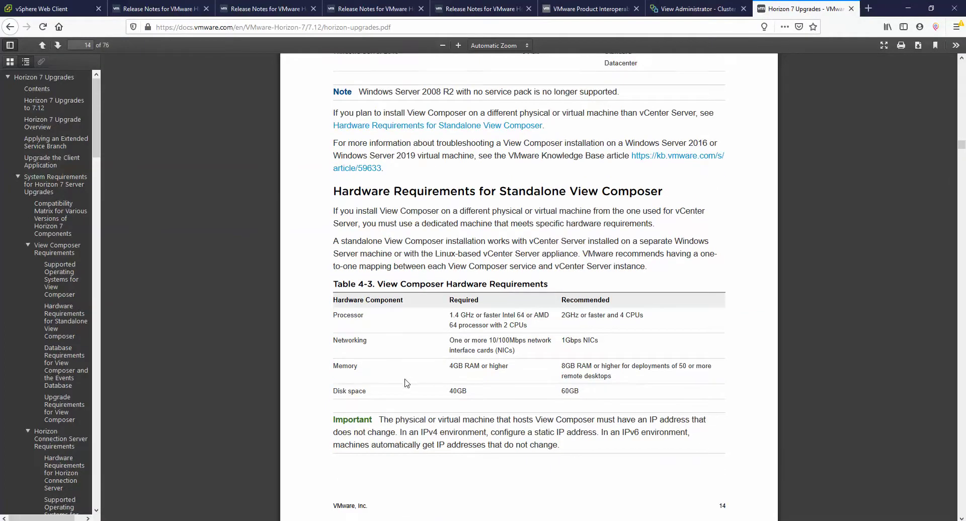
{"action": "scroll", "coordinate": [406, 383], "scroll_direction": "down", "scroll_amount": 1}
{"action": "scroll", "coordinate": [382, 297], "scroll_direction": "down", "scroll_amount": 1}
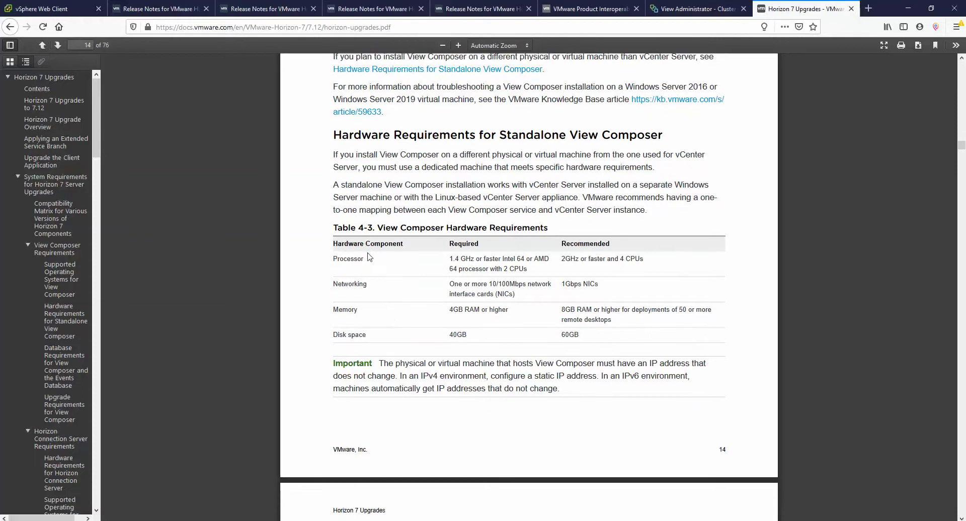
{"action": "scroll", "coordinate": [369, 259], "scroll_direction": "down", "scroll_amount": 7}
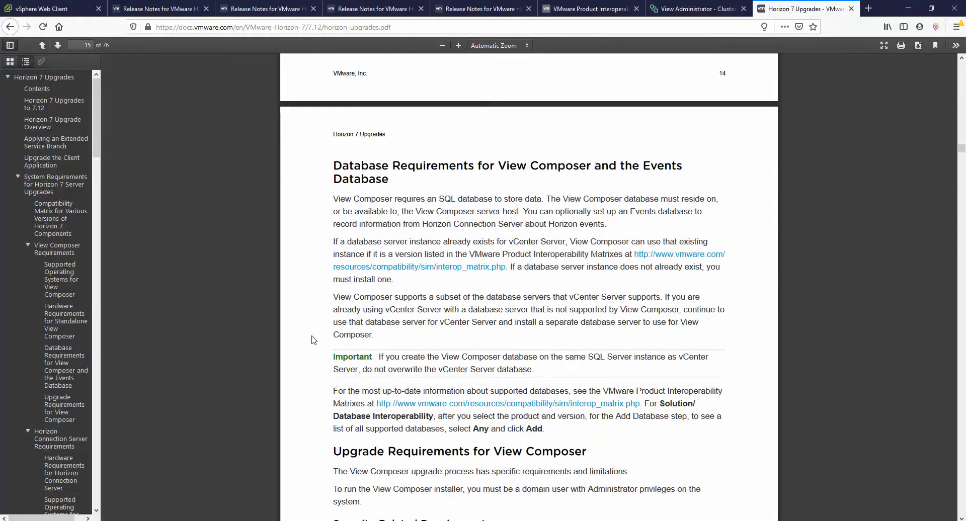
{"action": "scroll", "coordinate": [311, 336], "scroll_direction": "down", "scroll_amount": 2}
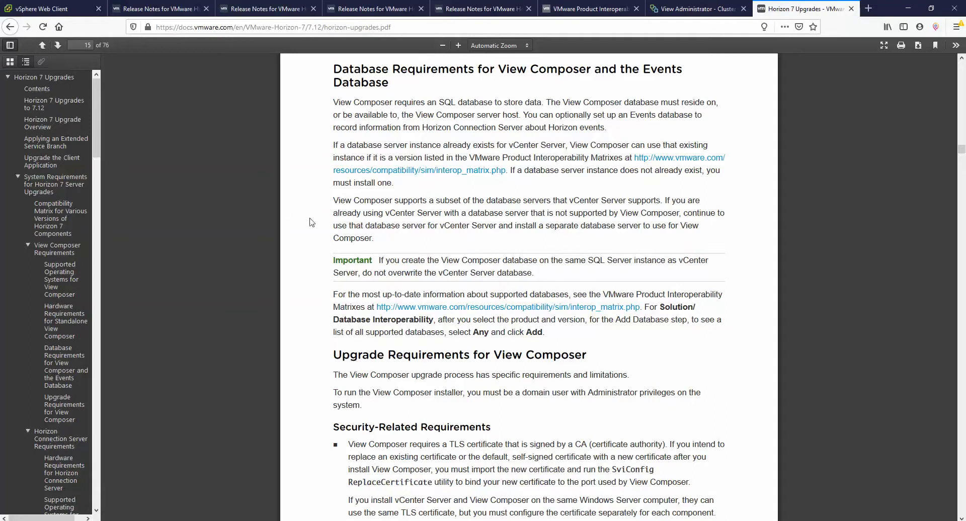
{"action": "scroll", "coordinate": [505, 211], "scroll_direction": "down", "scroll_amount": 2}
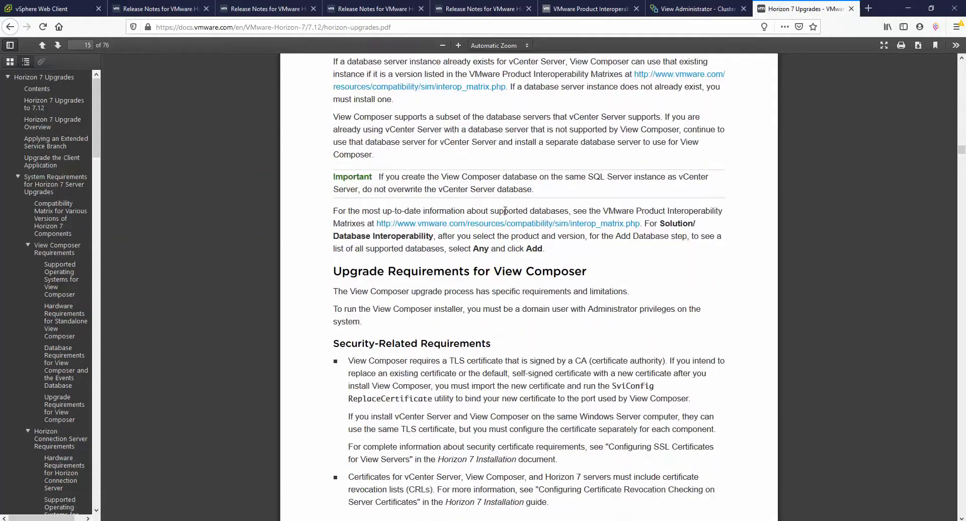
{"action": "scroll", "coordinate": [505, 211], "scroll_direction": "down", "scroll_amount": 10}
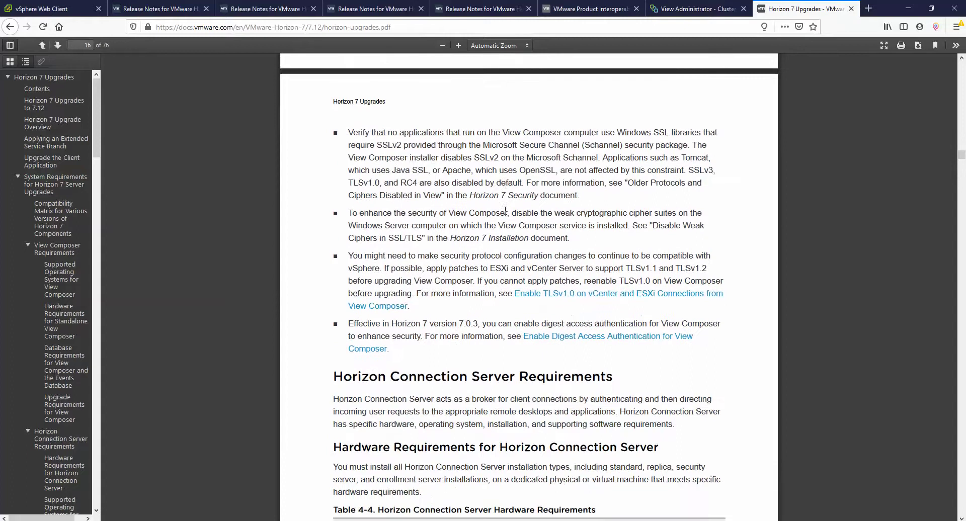
{"action": "scroll", "coordinate": [505, 211], "scroll_direction": "down", "scroll_amount": 3}
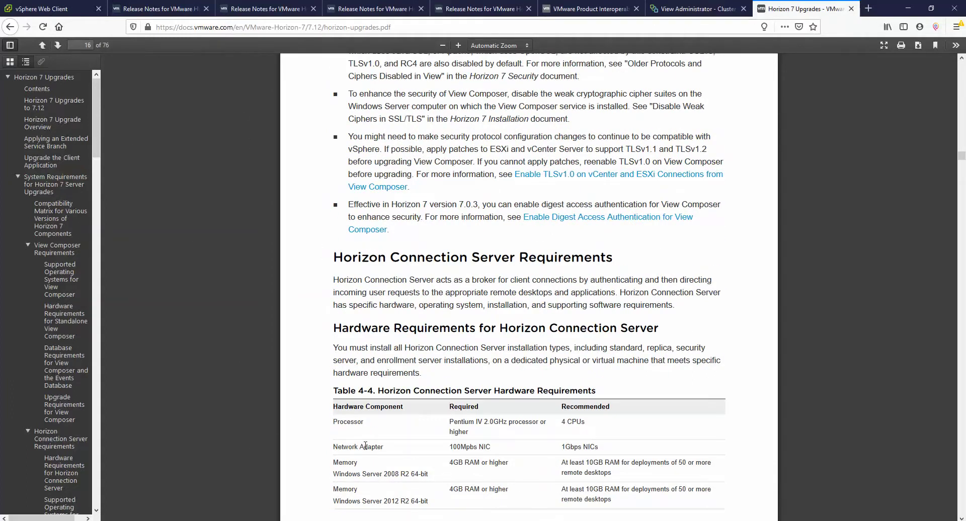
- Open Task Manager on the composer server and show its Services list
{"action": "key", "text": "alt+Tab"}
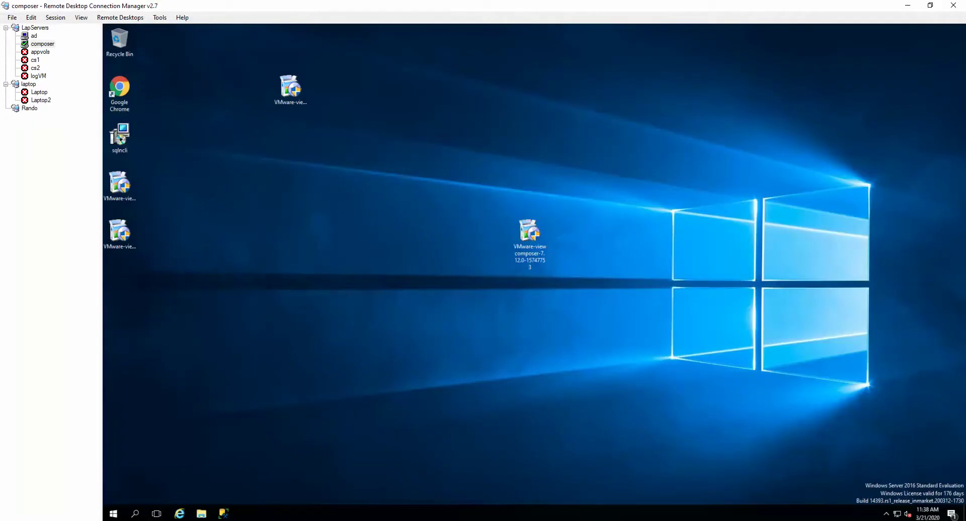
{"action": "right_click", "coordinate": [548, 508]}
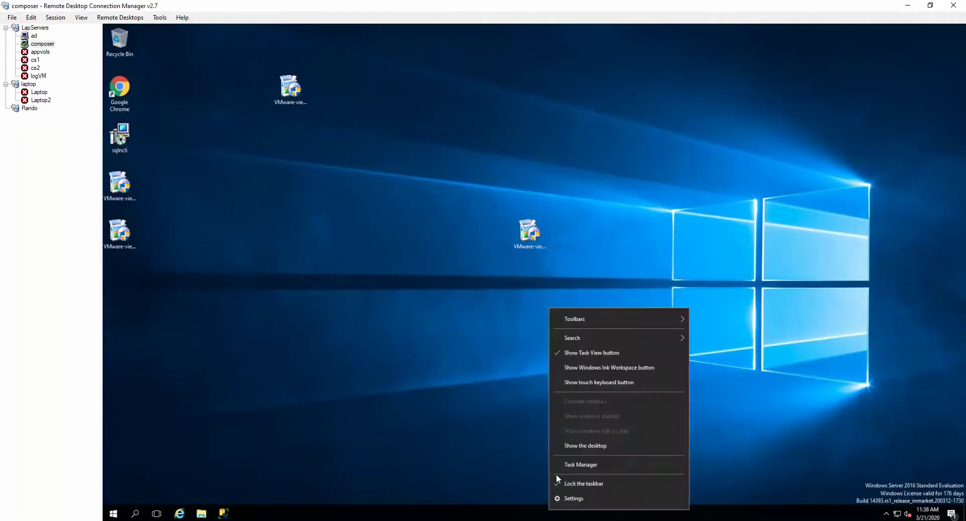
{"action": "left_click", "coordinate": [559, 466]}
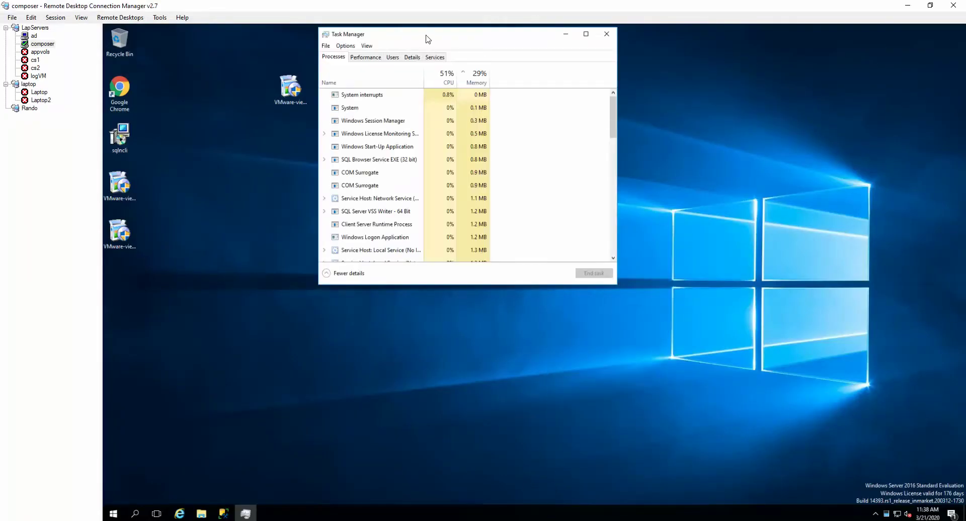
{"action": "left_click_drag", "start_coordinate": [427, 39], "coordinate": [486, 137]}
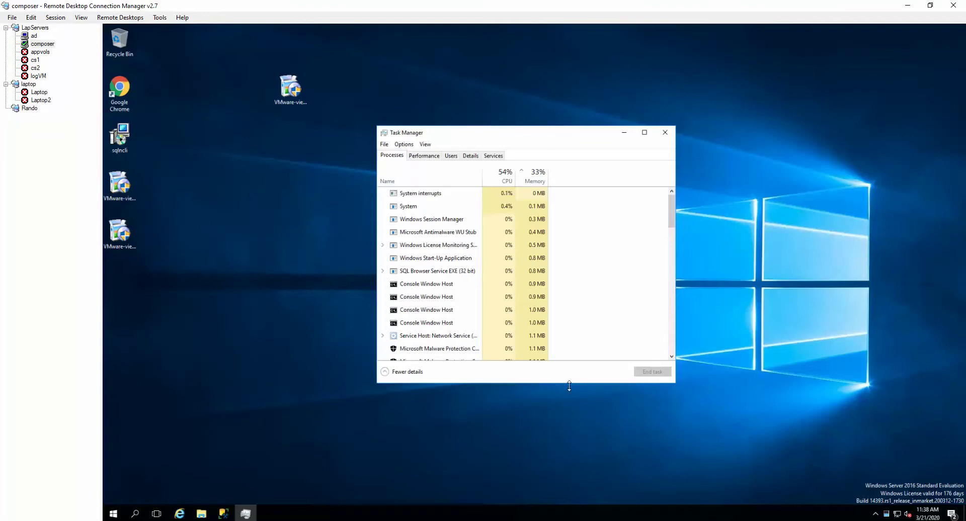
{"action": "left_click", "coordinate": [487, 155]}
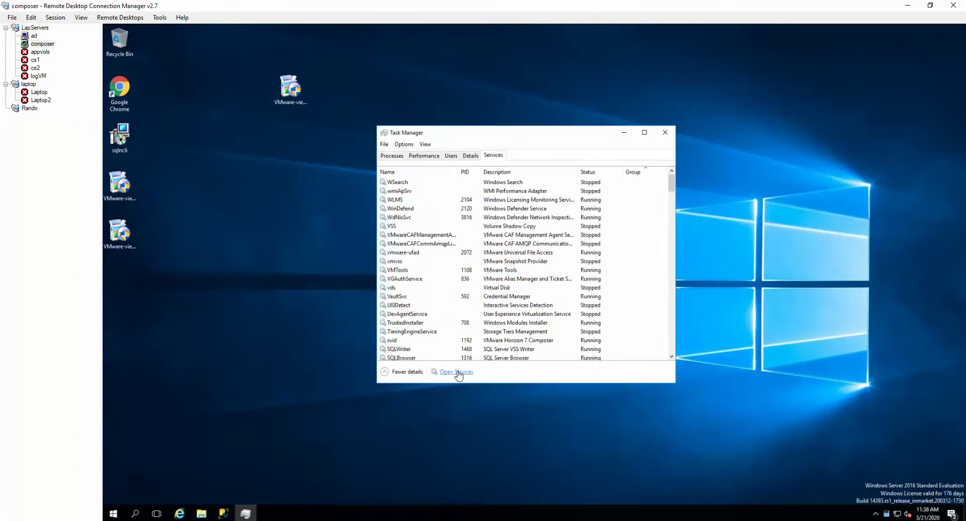
- Stop the VMware Horizon 7 Composer service in the Services console and close Task Manager
{"action": "left_click", "coordinate": [455, 372]}
{"action": "left_click", "coordinate": [386, 207]}
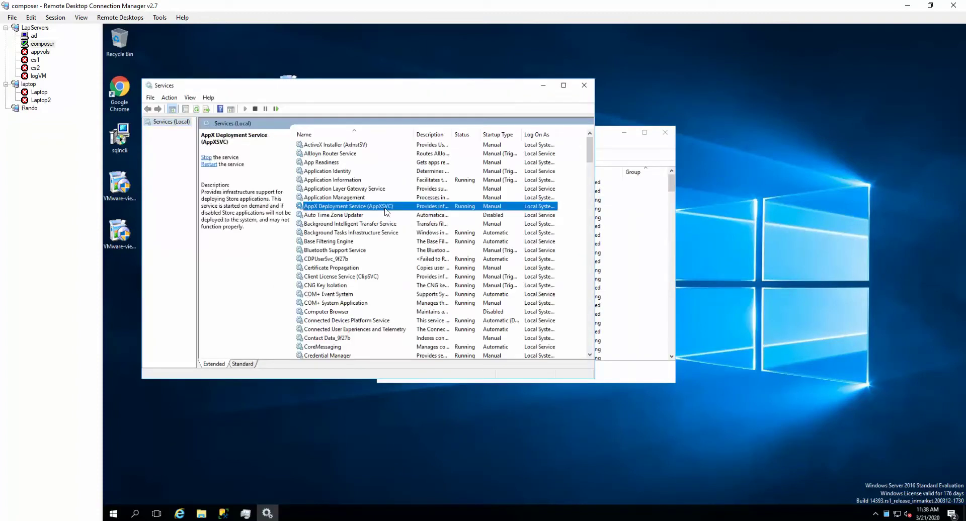
{"action": "key", "text": "w"}
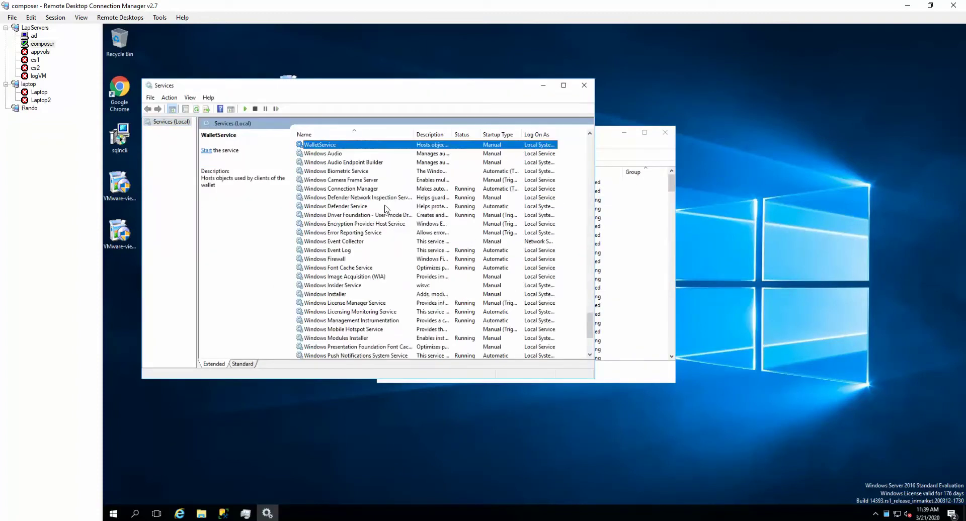
{"action": "scroll", "coordinate": [385, 208], "scroll_direction": "up", "scroll_amount": 3}
{"action": "left_click", "coordinate": [372, 181]}
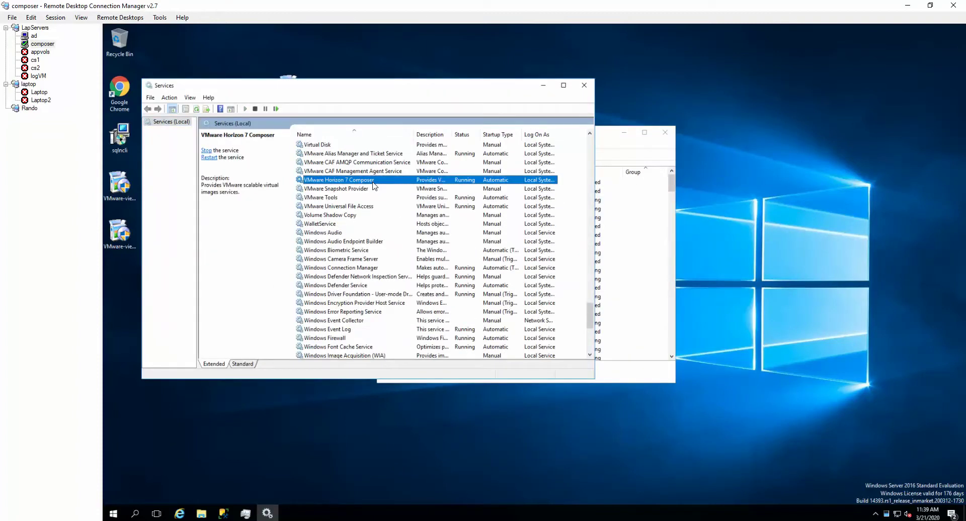
{"action": "right_click", "coordinate": [373, 186]}
{"action": "left_click", "coordinate": [388, 201]}
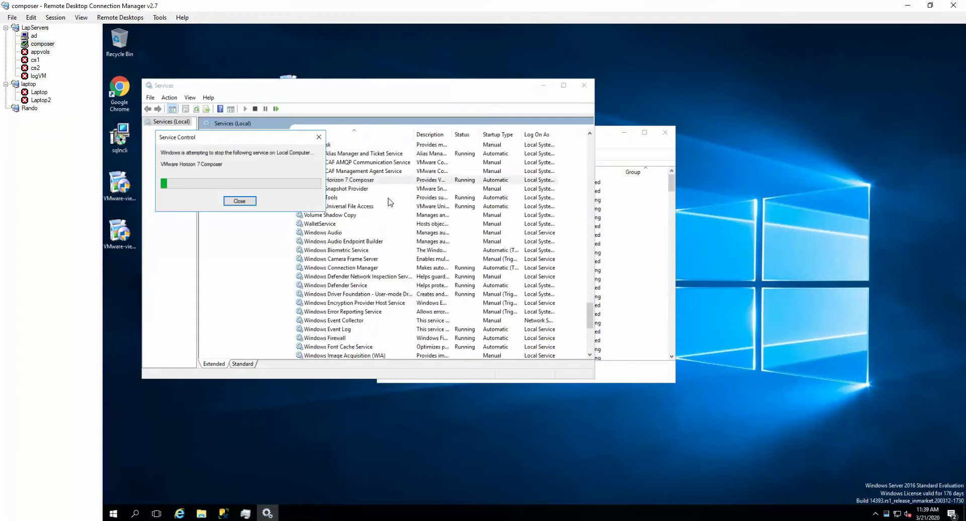
{"action": "left_click", "coordinate": [665, 132]}
- Close Services and launch the Composer 7.12 installer as administrator, allowing the UAC prompt
{"action": "left_click", "coordinate": [584, 85]}
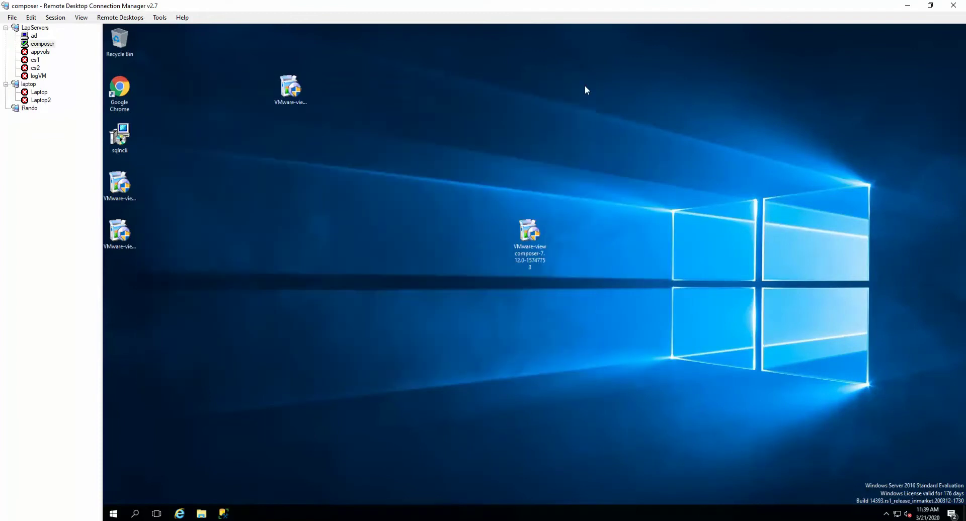
{"action": "left_click", "coordinate": [524, 233]}
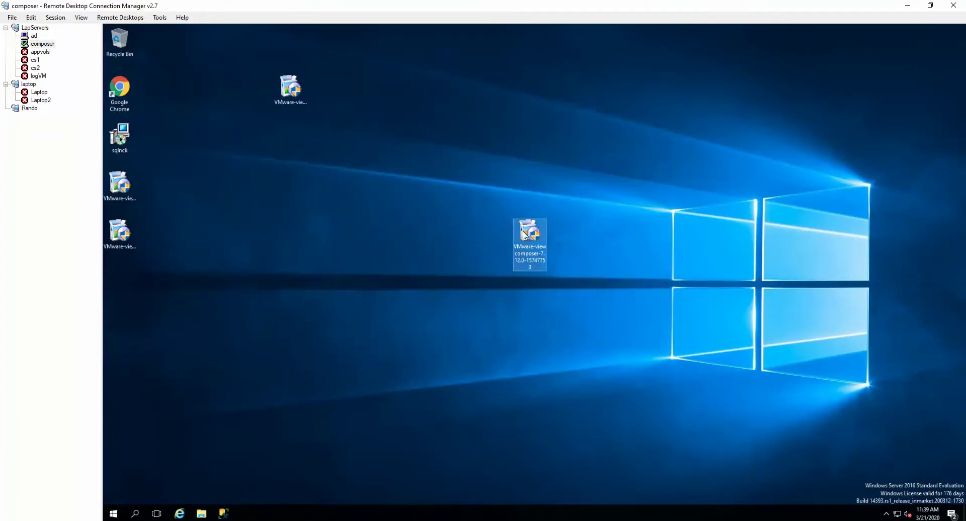
{"action": "right_click", "coordinate": [523, 234]}
{"action": "left_click", "coordinate": [381, 257]}
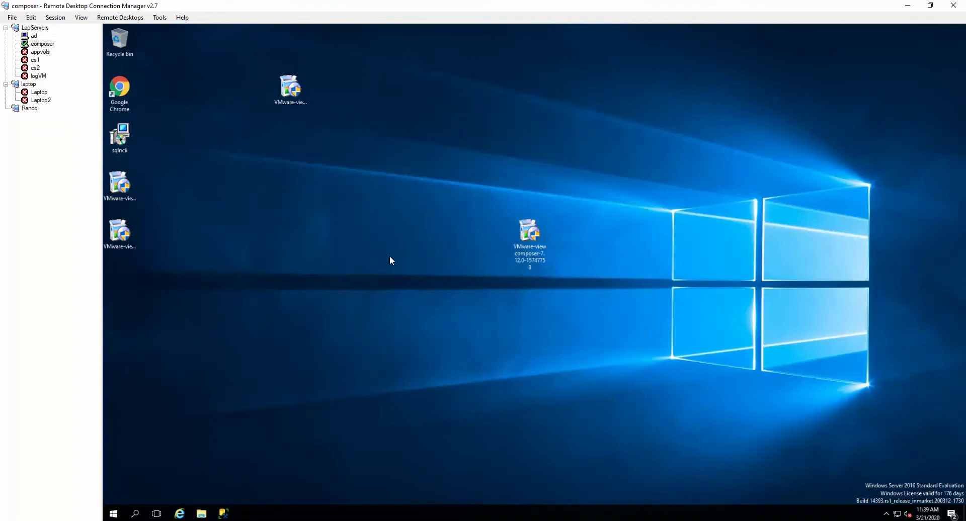
{"action": "right_click", "coordinate": [528, 251]}
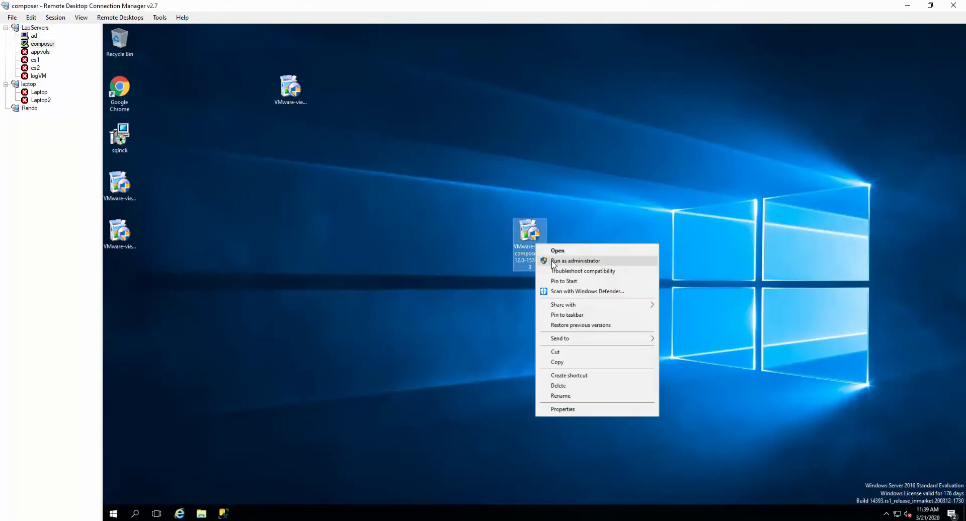
{"action": "left_click", "coordinate": [551, 260]}
{"action": "left_click", "coordinate": [508, 334]}
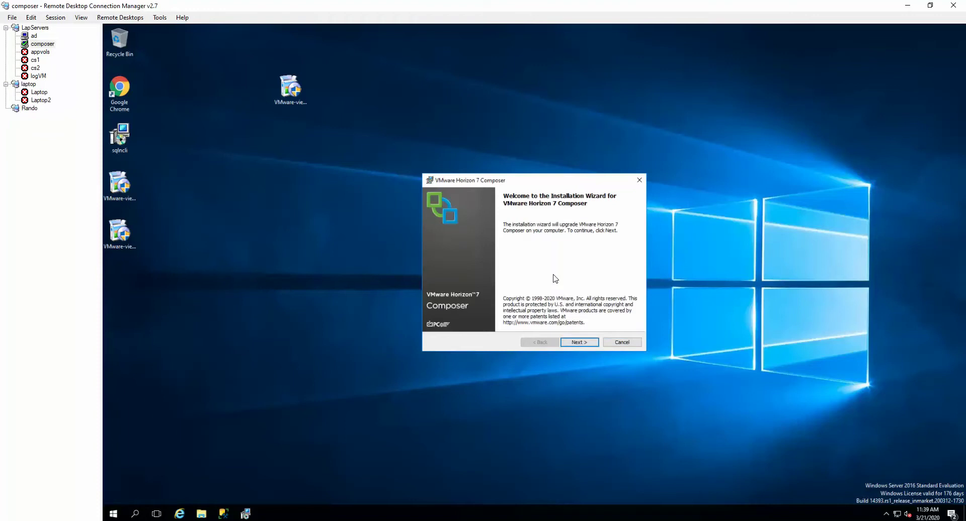
- Accept the licence, keep the default destination folder, and enter the DSN database password
{"action": "left_click", "coordinate": [576, 343]}
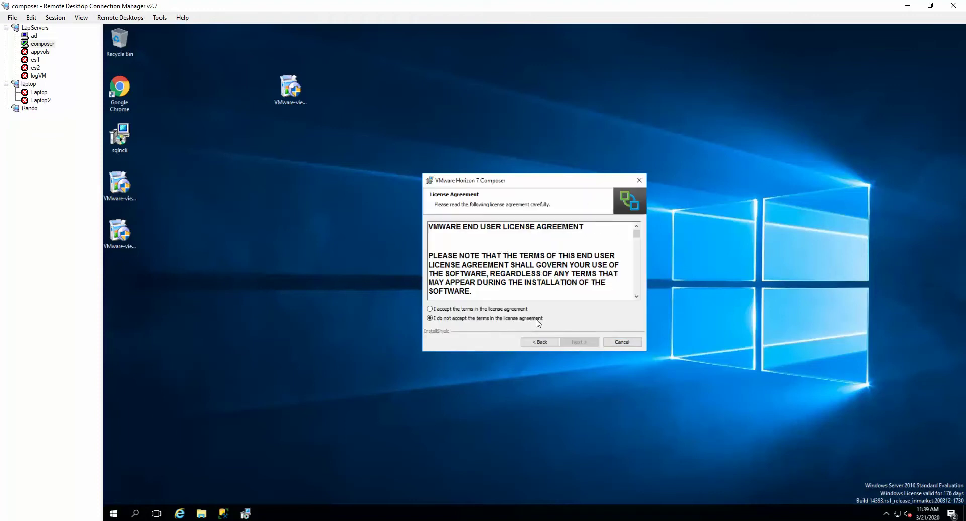
{"action": "left_click", "coordinate": [519, 309]}
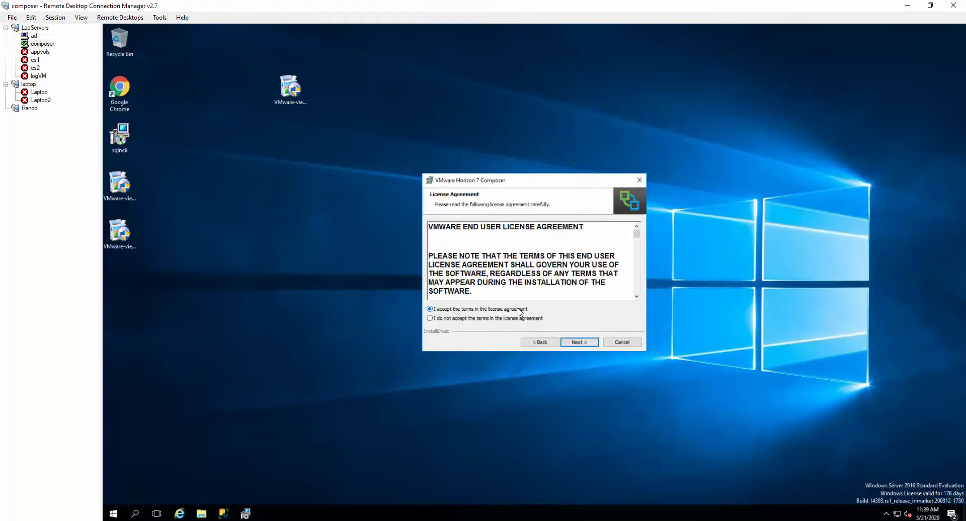
{"action": "left_click", "coordinate": [576, 343]}
{"action": "left_click", "coordinate": [574, 343]}
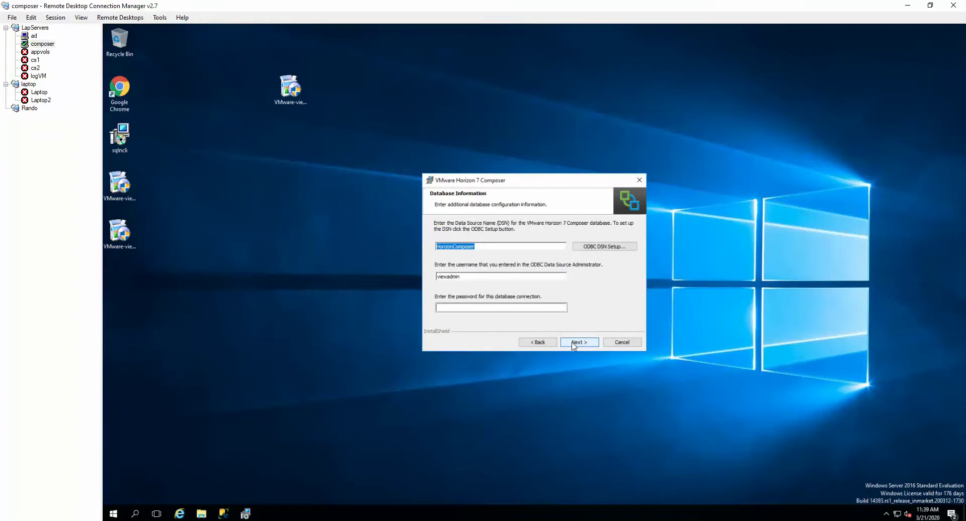
{"action": "left_click", "coordinate": [545, 310]}
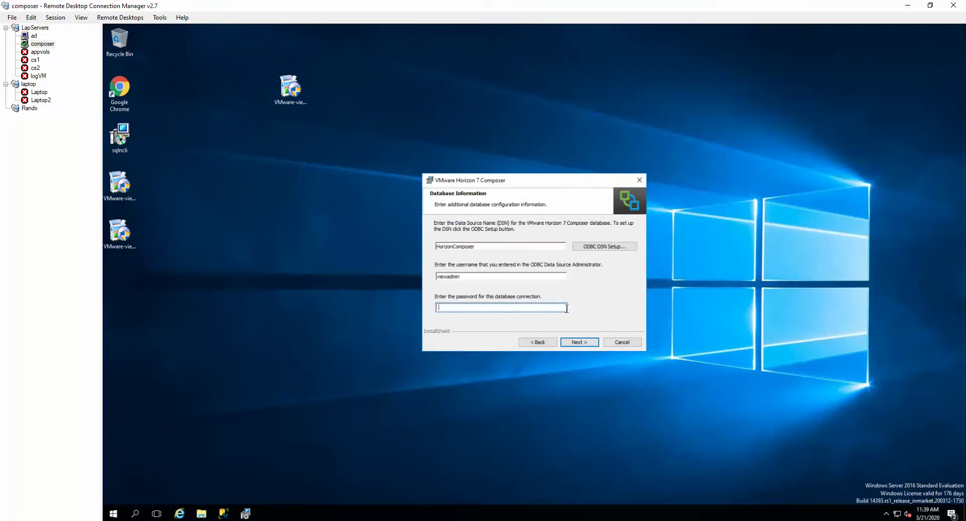
{"action": "type", "text": "••••••••••"}
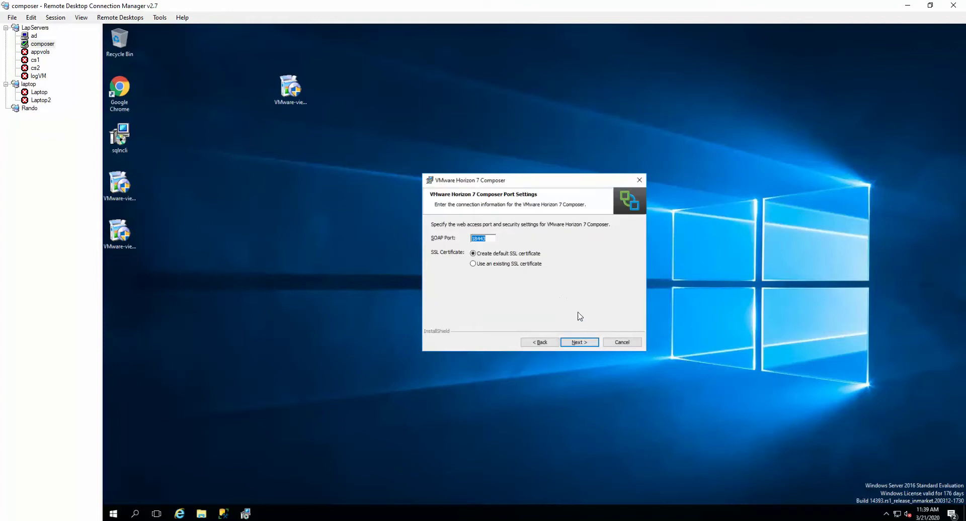
- Use the existing COMPOSER SSL certificate on port 18443 and start the installation
{"action": "left_click", "coordinate": [534, 264]}
{"action": "left_click", "coordinate": [602, 266]}
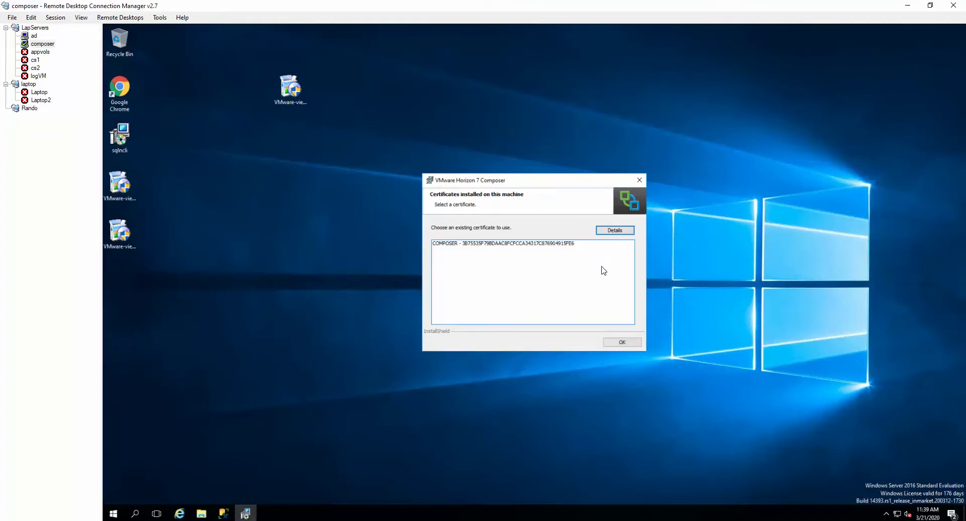
{"action": "left_click", "coordinate": [556, 243]}
{"action": "left_click", "coordinate": [620, 343]}
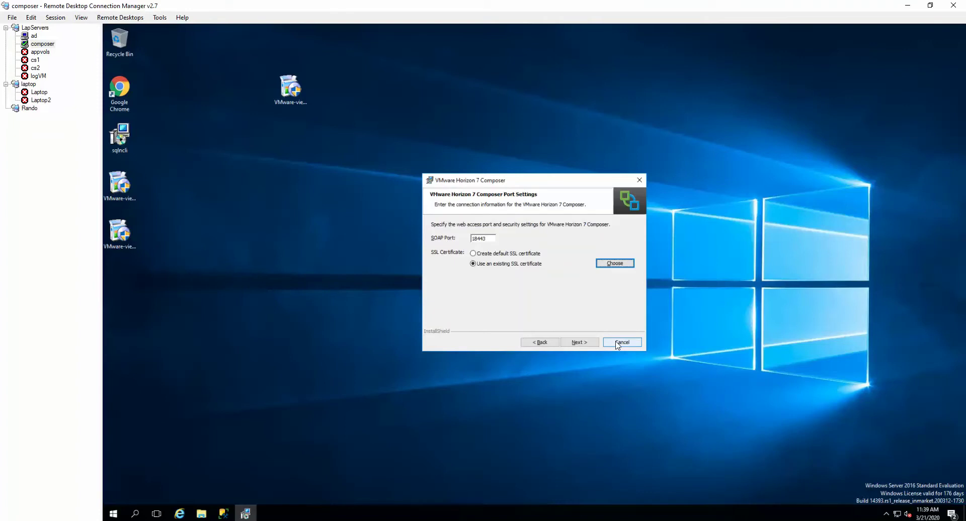
{"action": "left_click", "coordinate": [587, 345]}
{"action": "left_click", "coordinate": [587, 344]}
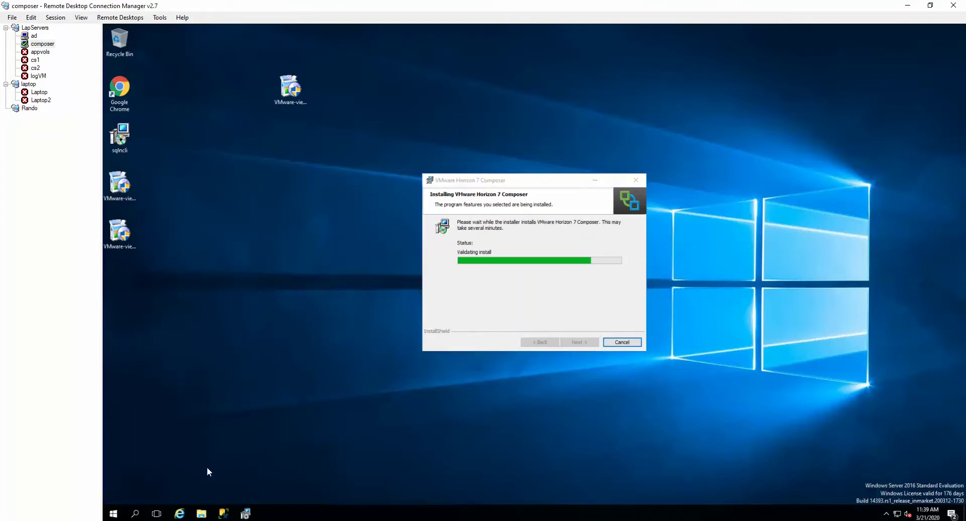
- Finish the Composer installation wizard and confirm restarting the server now
{"action": "left_click", "coordinate": [111, 514]}
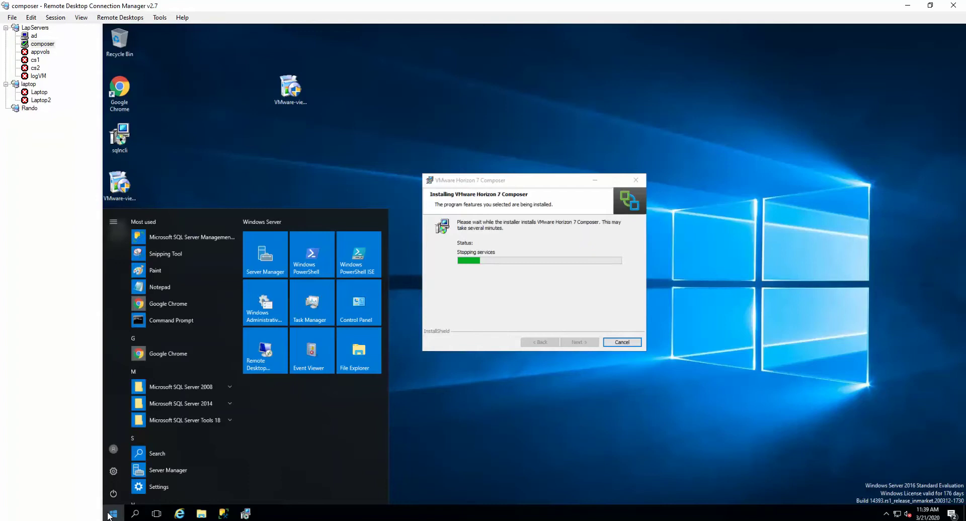
{"action": "left_click", "coordinate": [111, 514]}
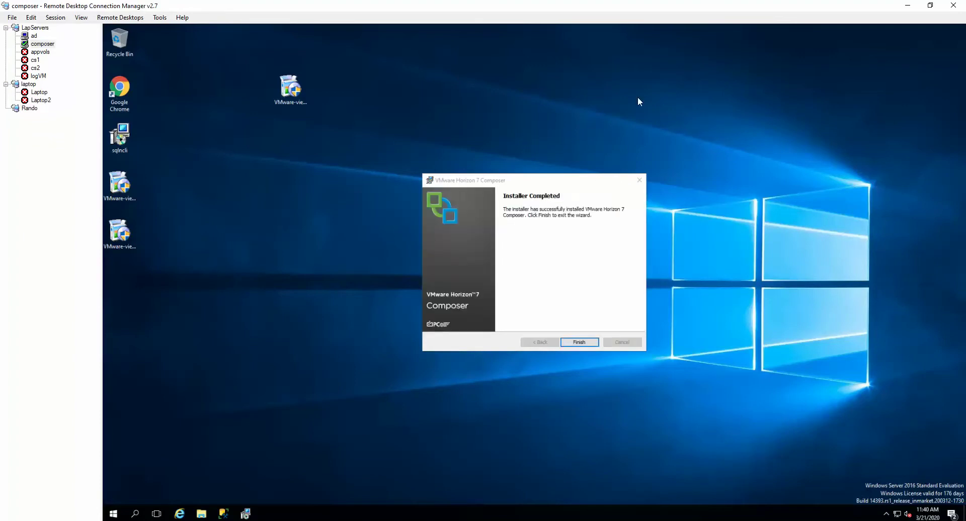
{"action": "left_click", "coordinate": [584, 344]}
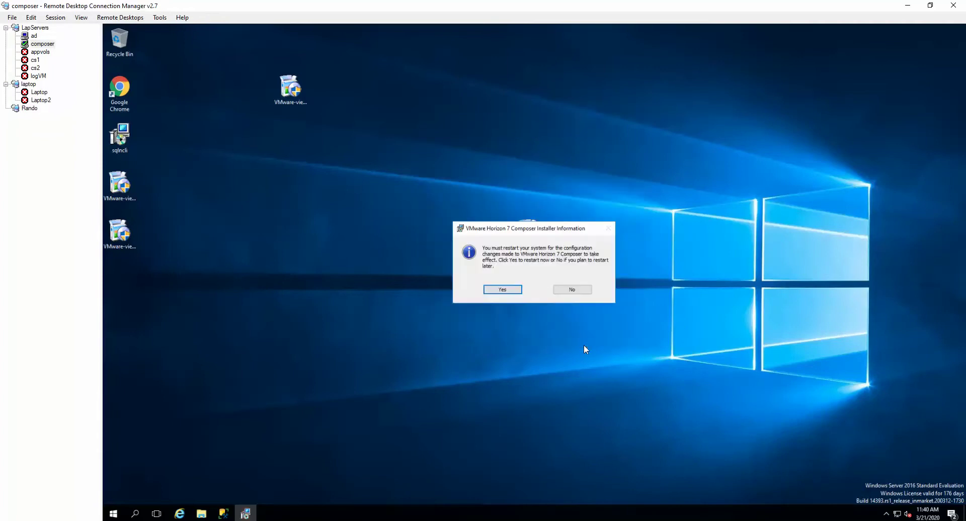
{"action": "left_click", "coordinate": [503, 290]}
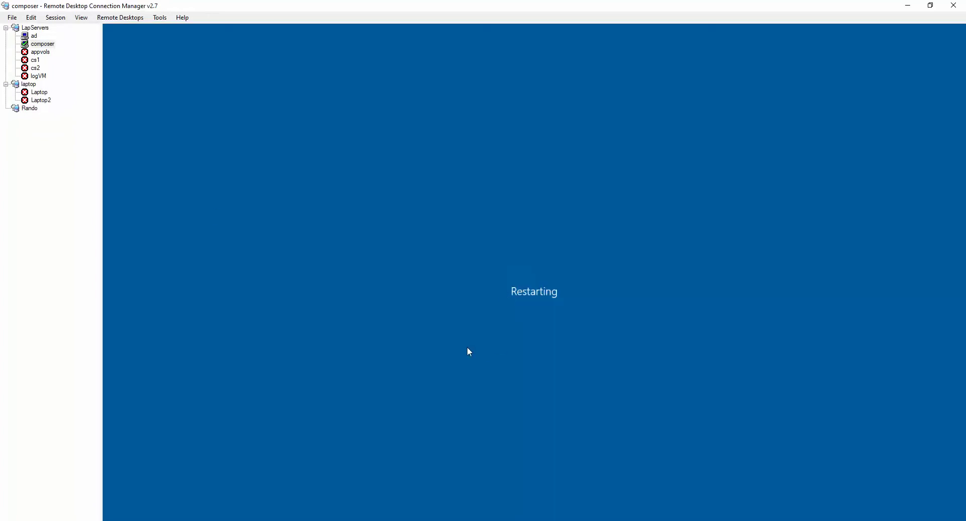
- Minimize RDCMan and show the Dashboard in Horizon 7 Administrator
{"action": "left_click", "coordinate": [908, 6]}
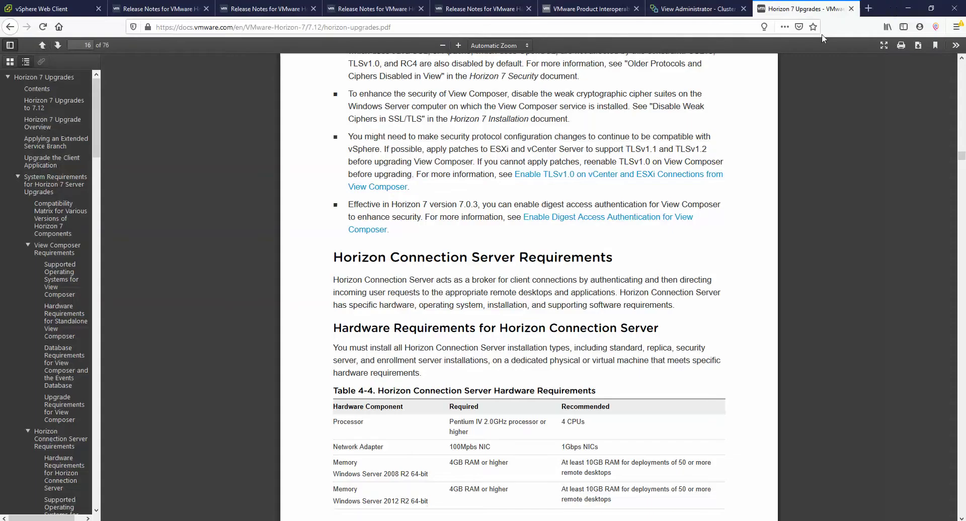
{"action": "left_click", "coordinate": [648, 11]}
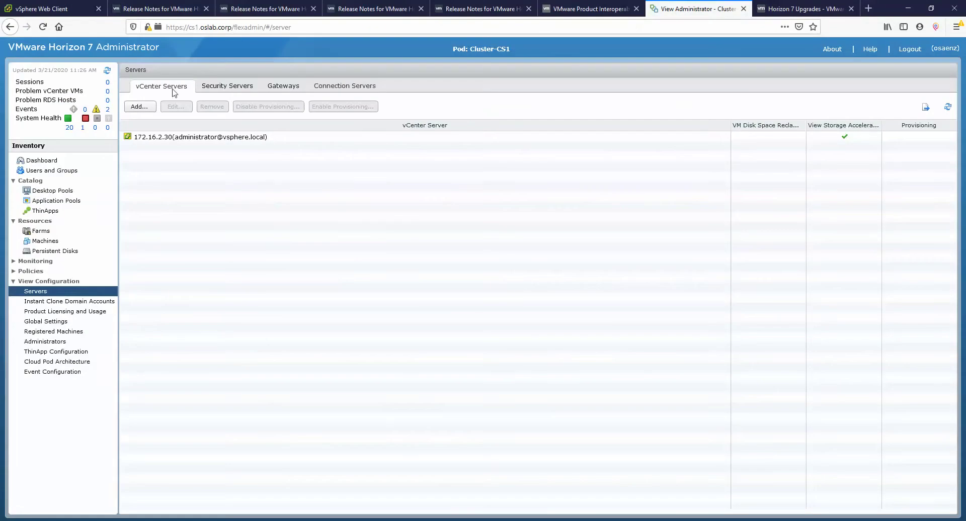
{"action": "left_click", "coordinate": [65, 161]}
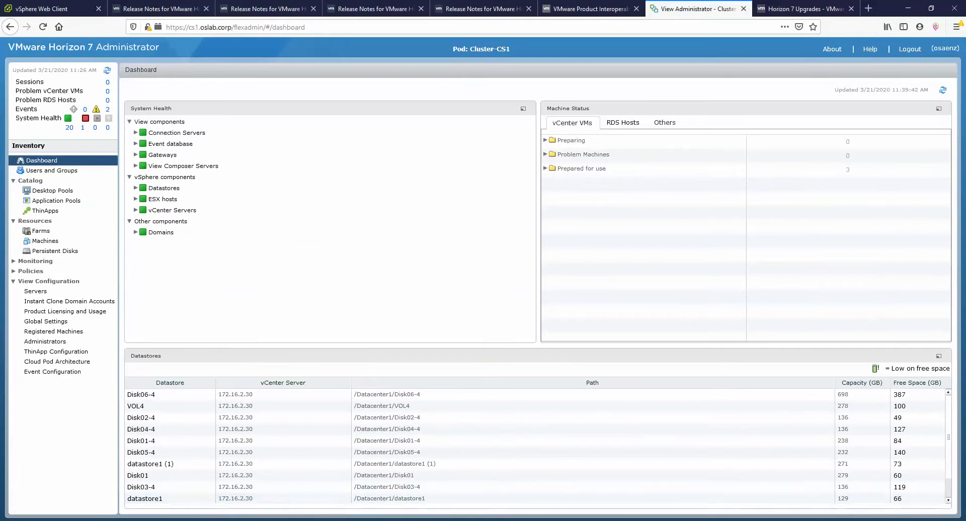
- Check the composer remote session, then watch its restart in the vSphere Web Client console
{"action": "mouse_move", "coordinate": [406, 520]}
{"action": "left_click", "coordinate": [406, 482]}
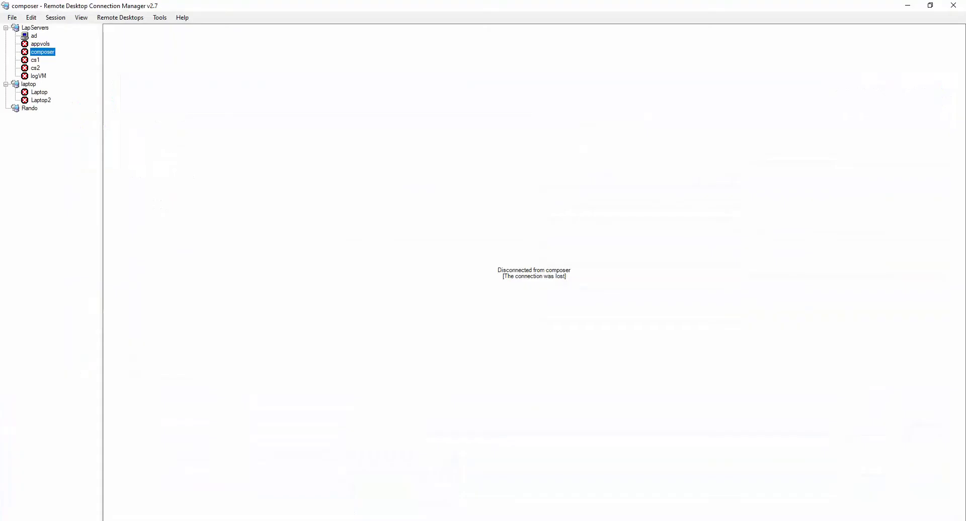
{"action": "left_click", "coordinate": [908, 6]}
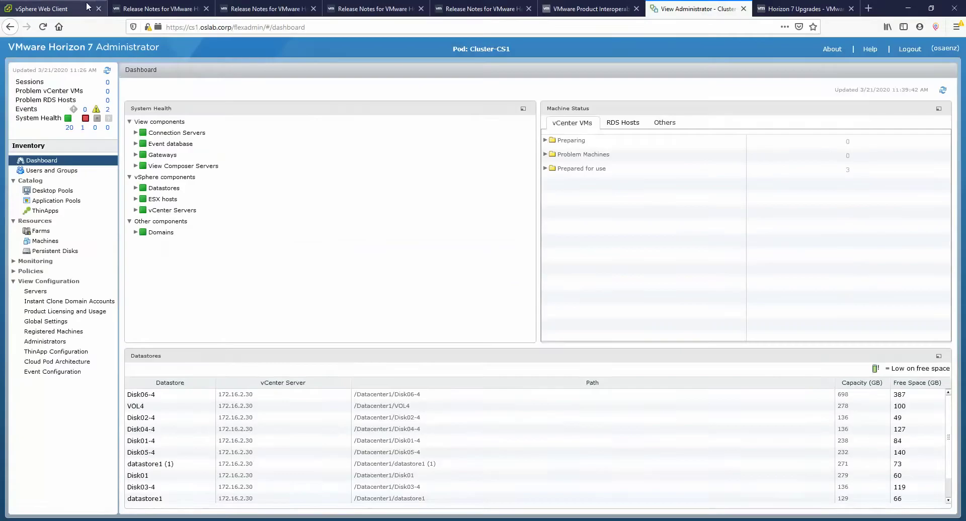
{"action": "left_click", "coordinate": [37, 9]}
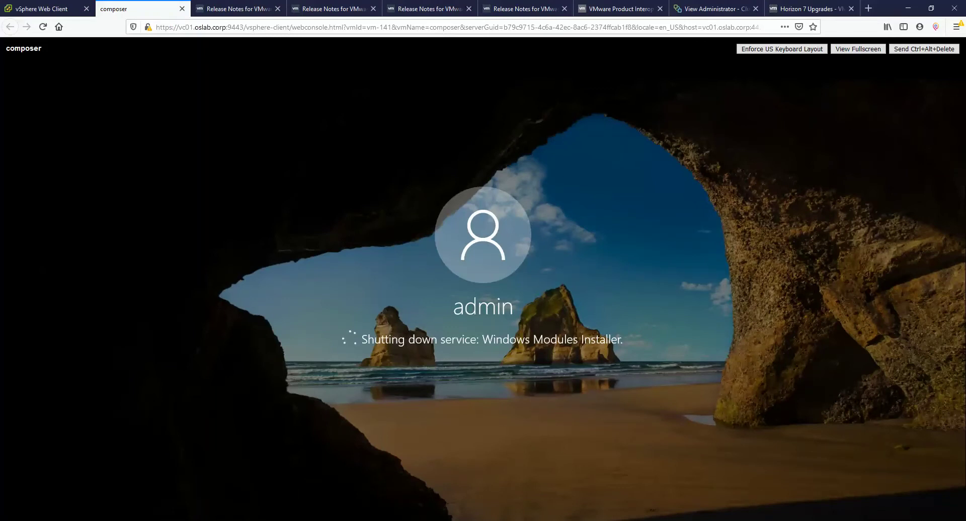
- Close the composer console tab and reconnect to the composer server in RDCMan
{"action": "key", "text": "ctrl+w"}
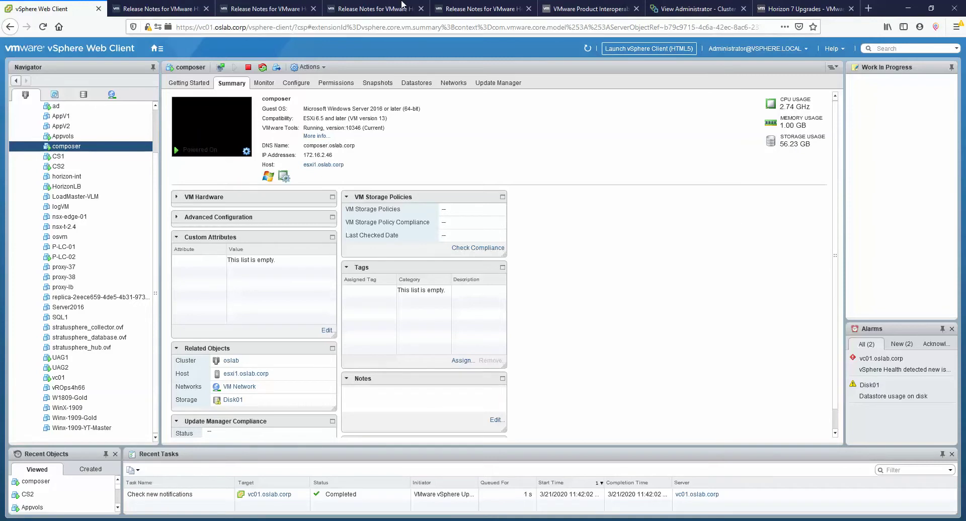
{"action": "left_click", "coordinate": [156, 48]}
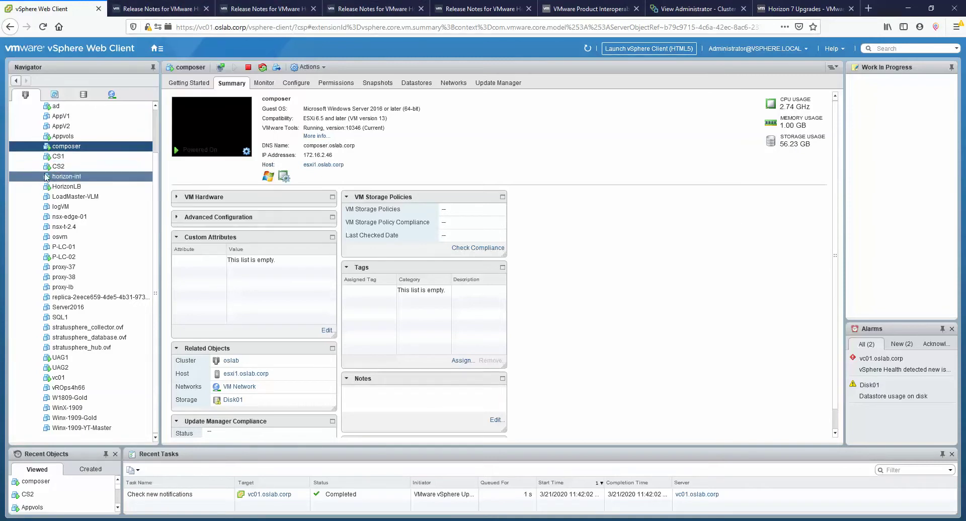
{"action": "key", "text": "alt+Tab"}
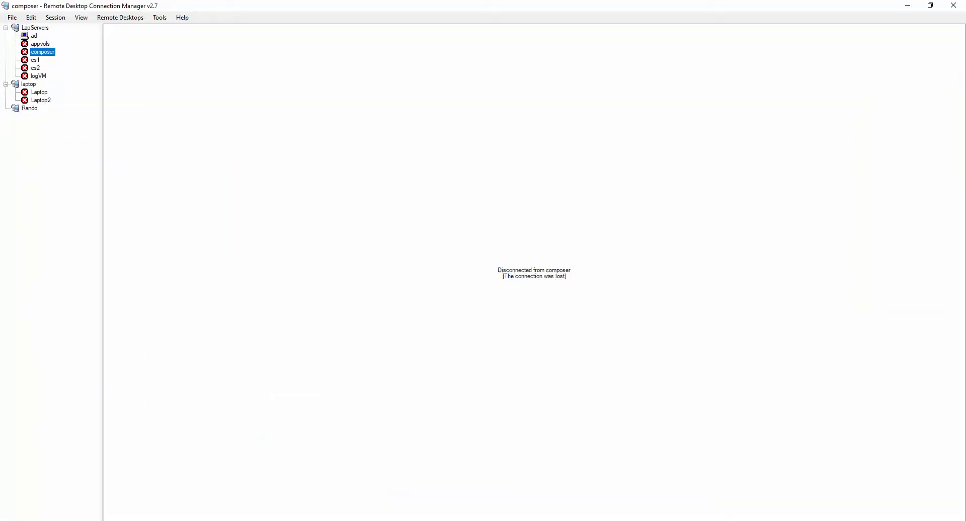
{"action": "double_click", "coordinate": [42, 52]}
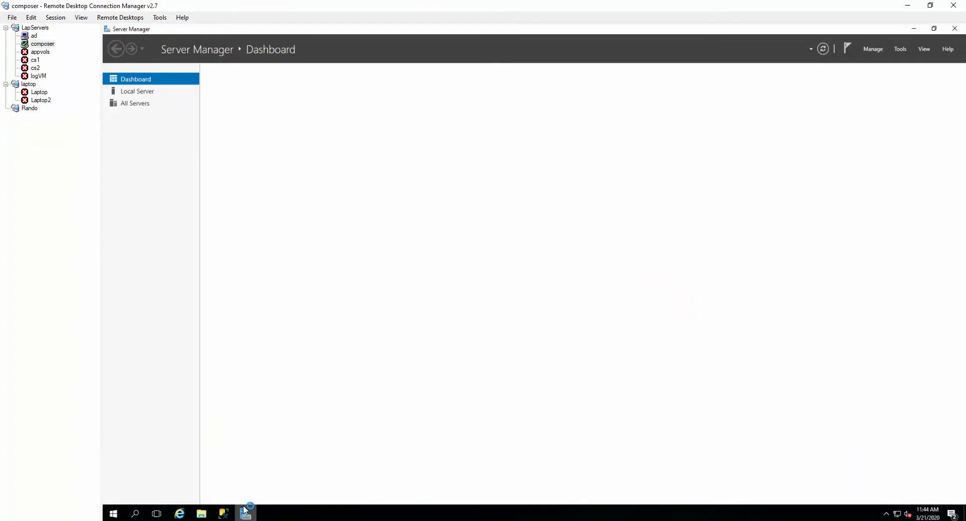
- Open Programs and Features via 'control' and verify Composer 7.12.0.15747753 is installed
{"action": "left_click", "coordinate": [201, 513]}
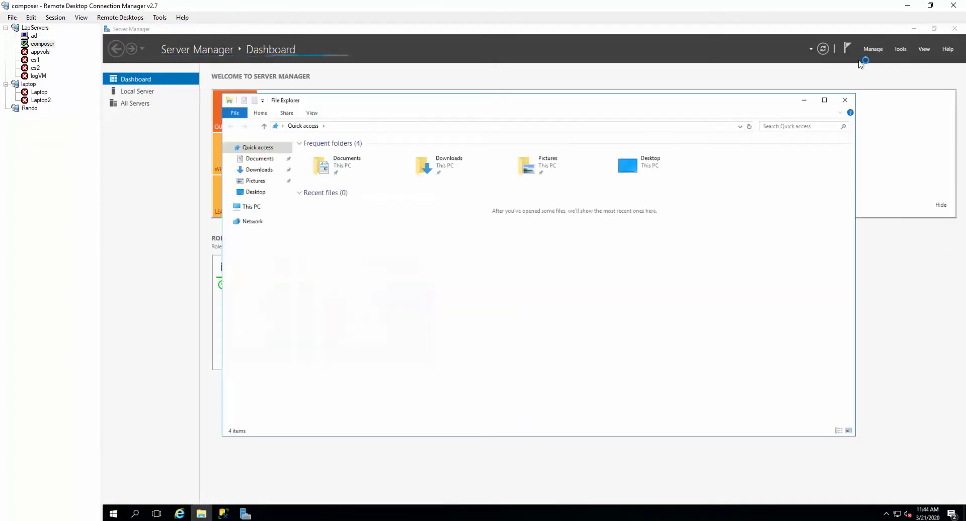
{"action": "left_click", "coordinate": [954, 29]}
{"action": "left_click", "coordinate": [398, 125]}
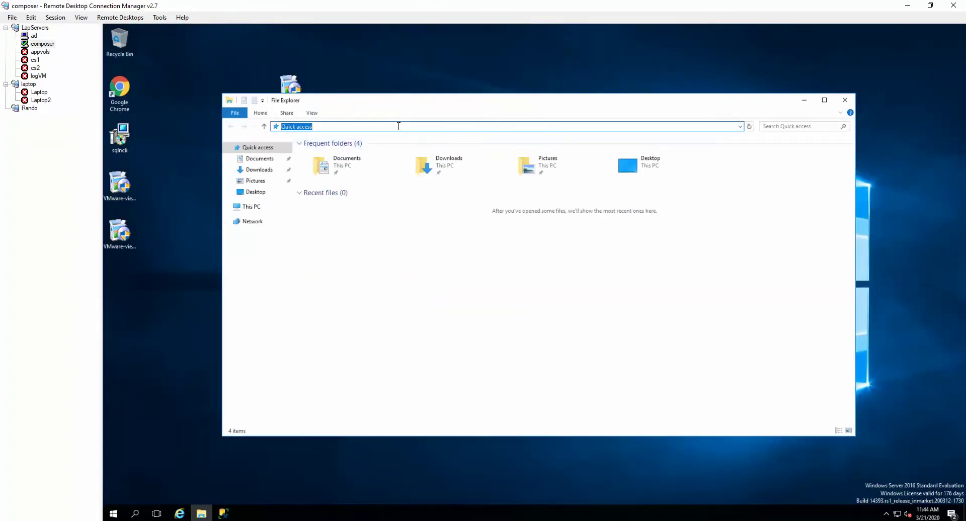
{"action": "type", "text": "control"}
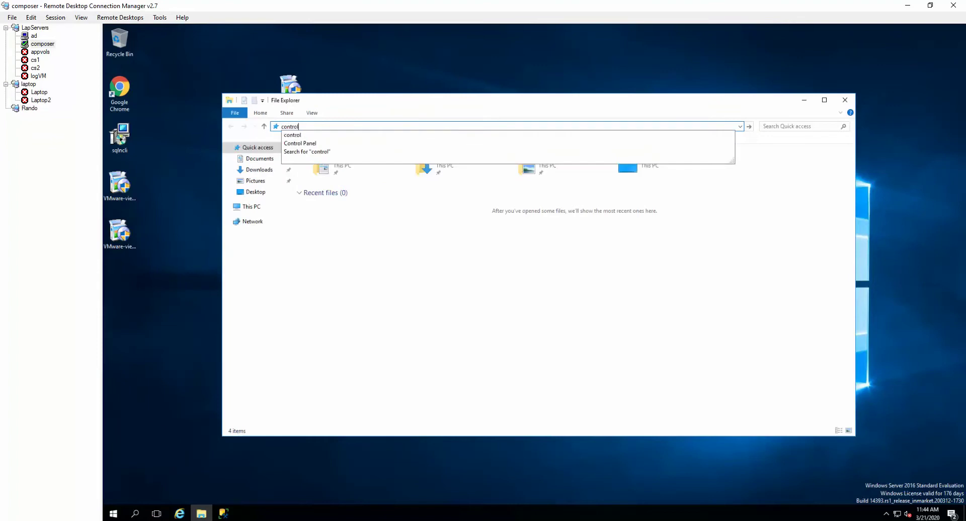
{"action": "key", "text": "Return"}
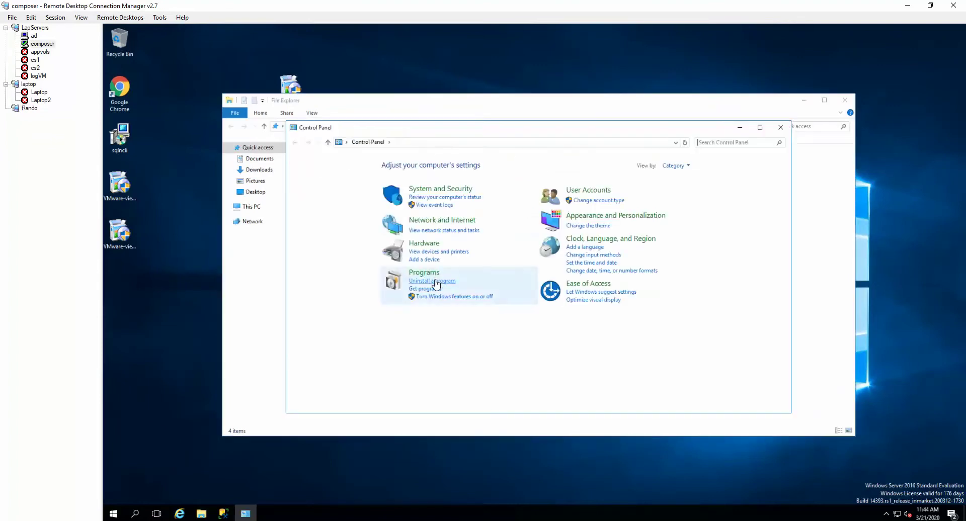
{"action": "left_click", "coordinate": [431, 280]}
{"action": "scroll", "coordinate": [459, 248], "scroll_direction": "down", "scroll_amount": 5}
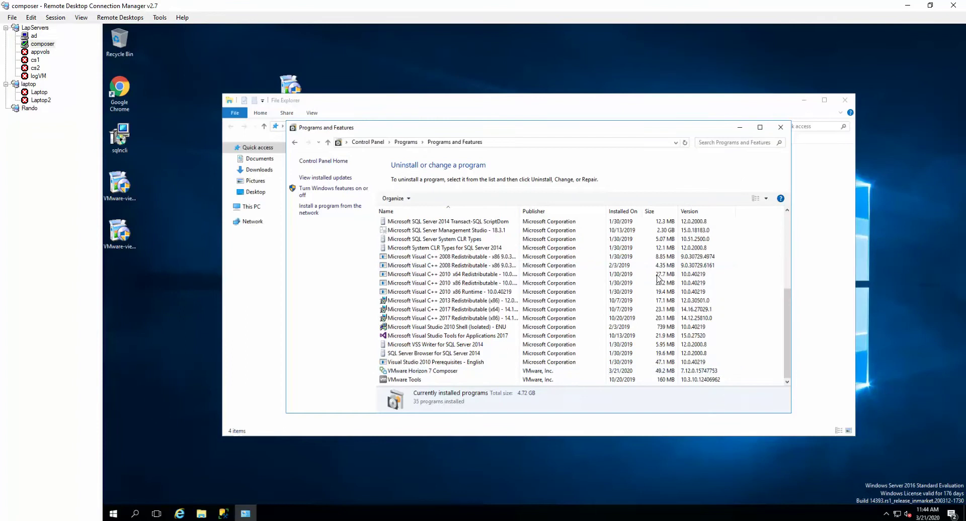
{"action": "left_click", "coordinate": [780, 127]}
- Close File Explorer and sign out of the composer server's Windows session
{"action": "left_click", "coordinate": [841, 102]}
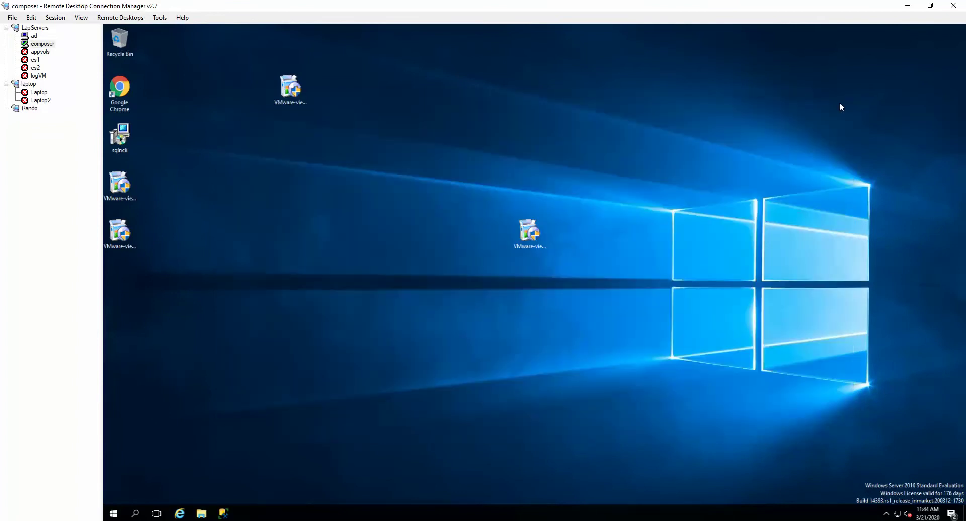
{"action": "left_click", "coordinate": [112, 513]}
{"action": "left_click", "coordinate": [112, 451]}
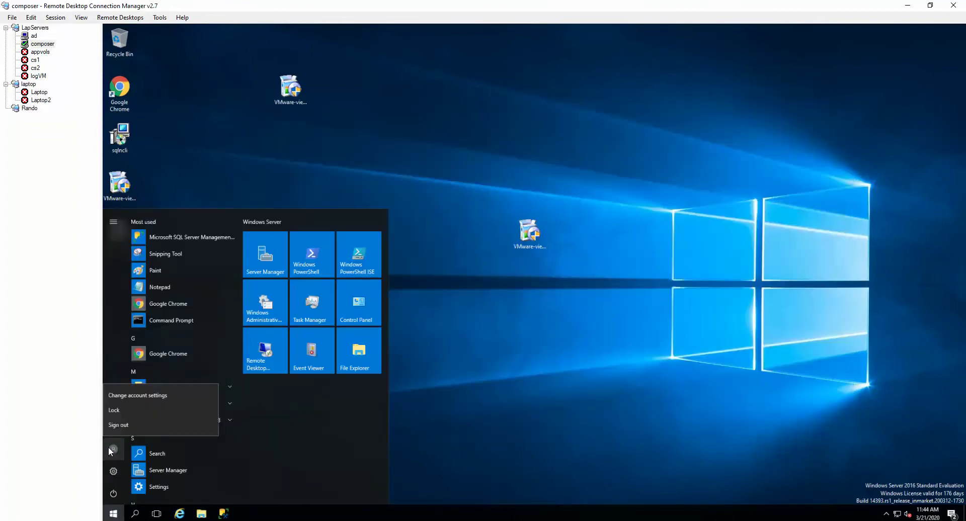
{"action": "left_click", "coordinate": [124, 425]}
- In Horizon Administrator, confirm View Composer shows version 7.12.0.53110 with no problems detected
{"action": "key", "text": "alt+Tab"}
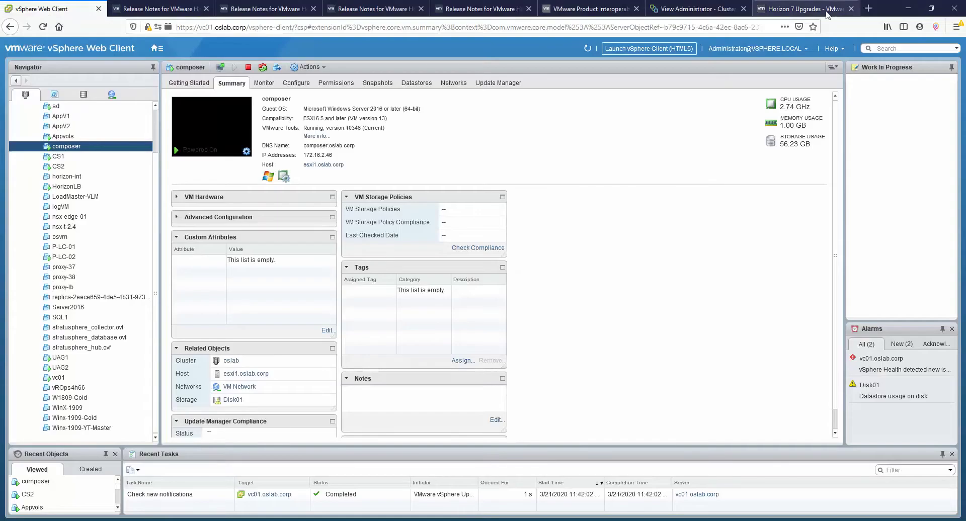
{"action": "left_click", "coordinate": [708, 14]}
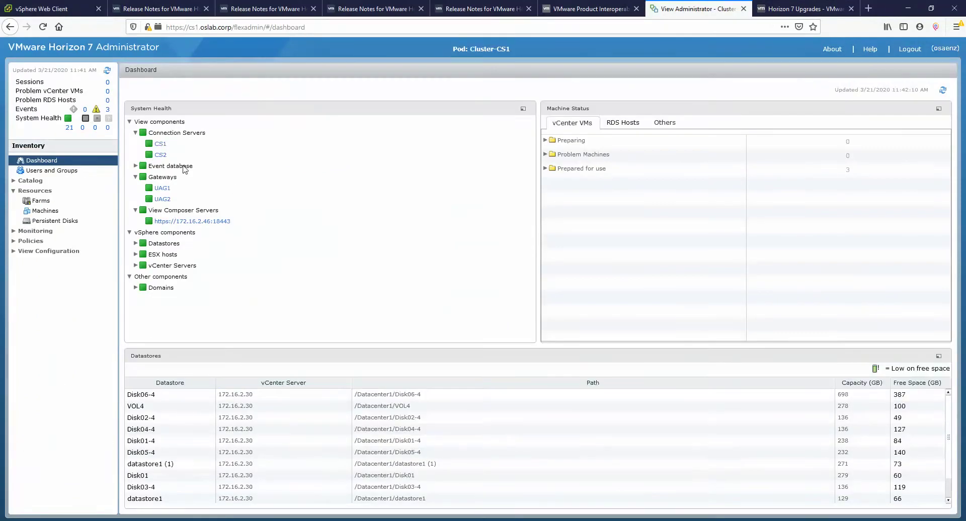
{"action": "left_click", "coordinate": [136, 166]}
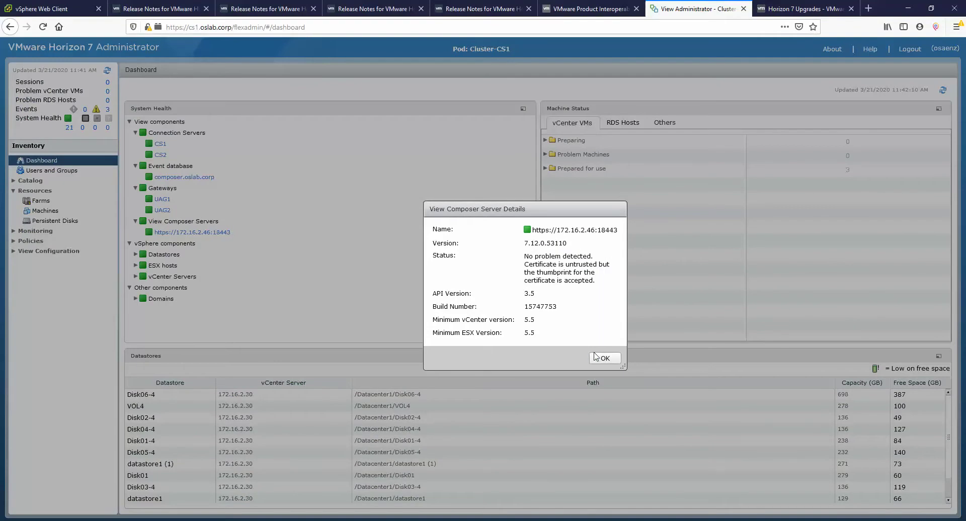
{"action": "left_click", "coordinate": [601, 358]}
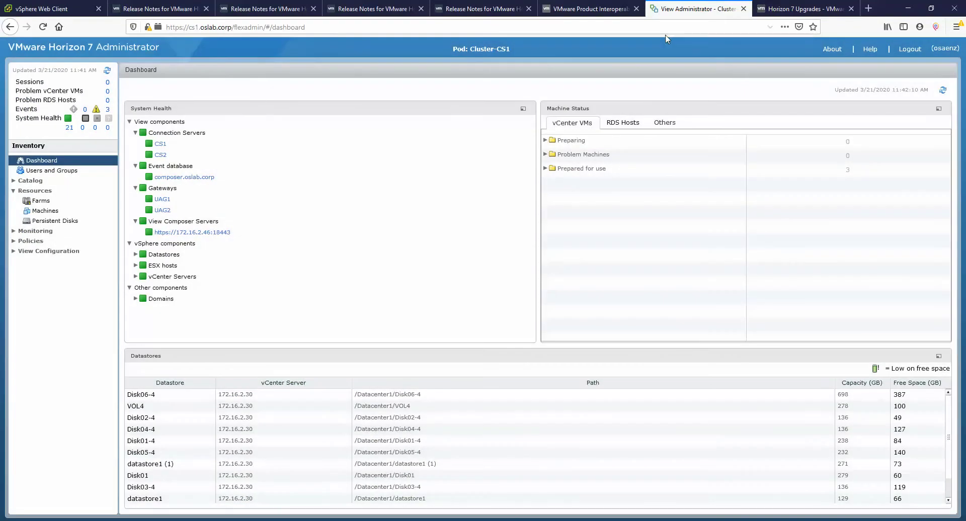
- Move through the browser tabs to the Horizon 7 Upgrades PDF and scroll to page 18's TLS certificate requirements
{"action": "left_click", "coordinate": [108, 6]}
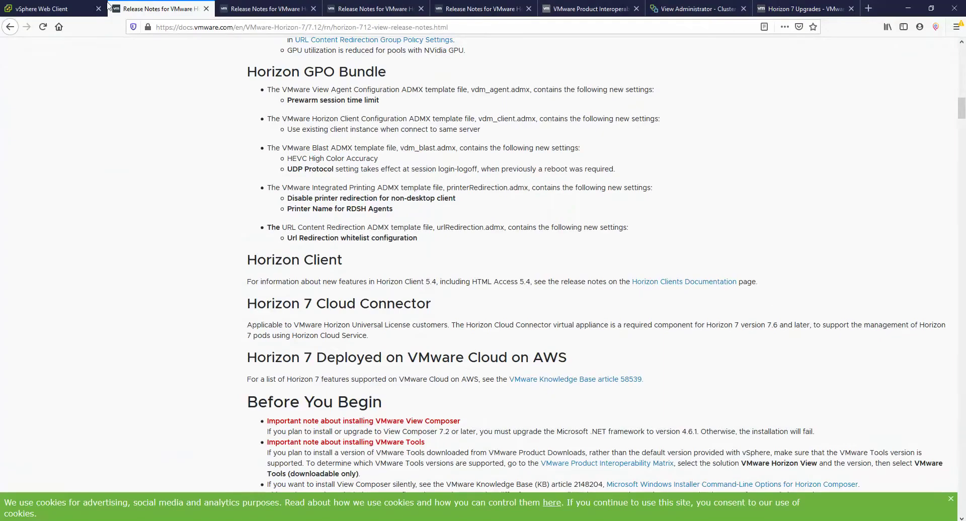
{"action": "left_click", "coordinate": [31, 3]}
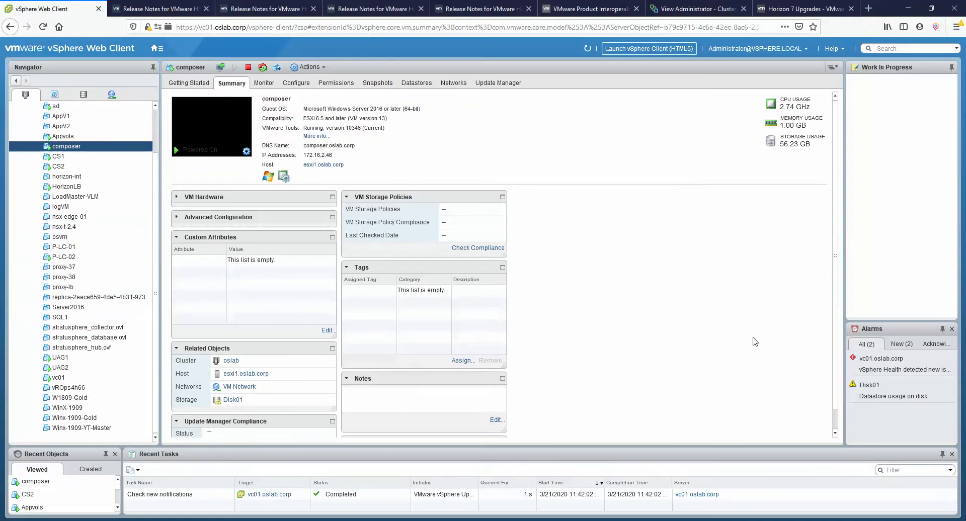
{"action": "left_click", "coordinate": [689, 9]}
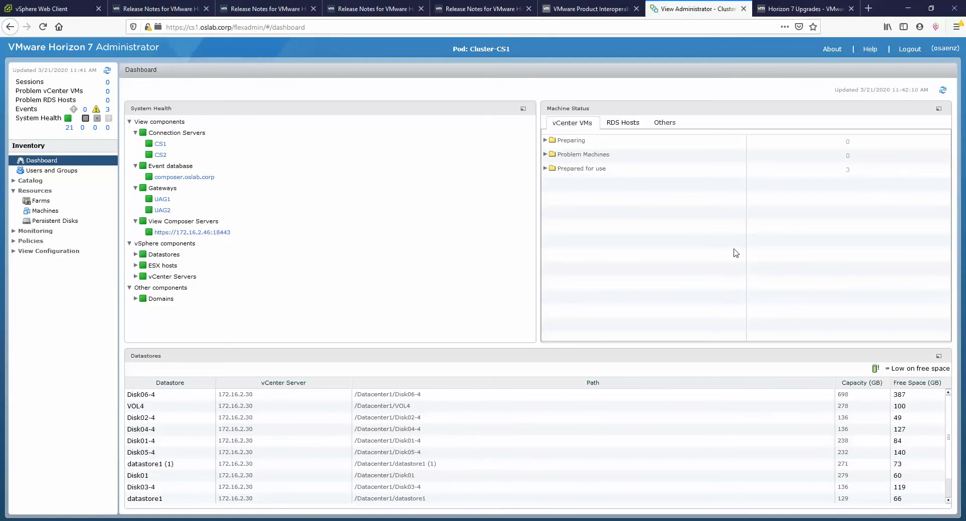
{"action": "left_click", "coordinate": [805, 10]}
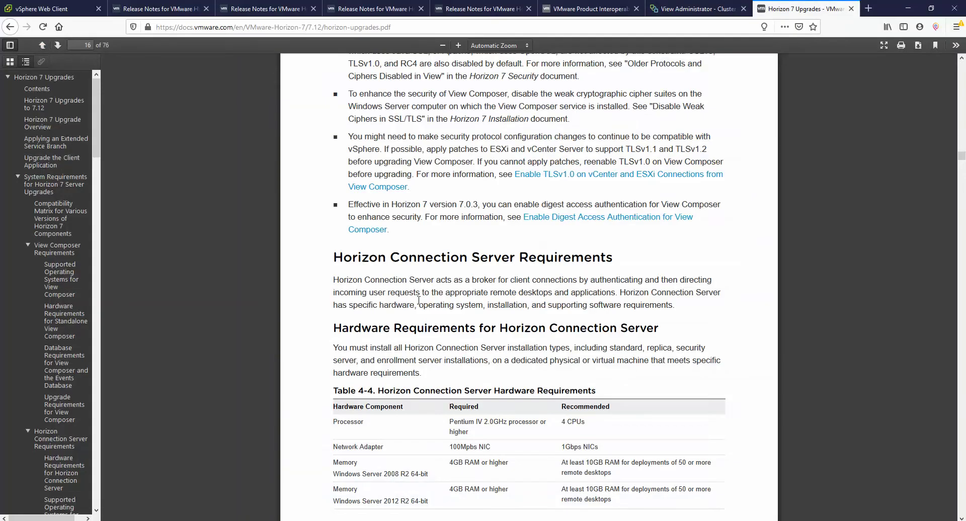
{"action": "scroll", "coordinate": [421, 303], "scroll_direction": "down", "scroll_amount": 6}
{"action": "scroll", "coordinate": [420, 303], "scroll_direction": "down", "scroll_amount": 15}
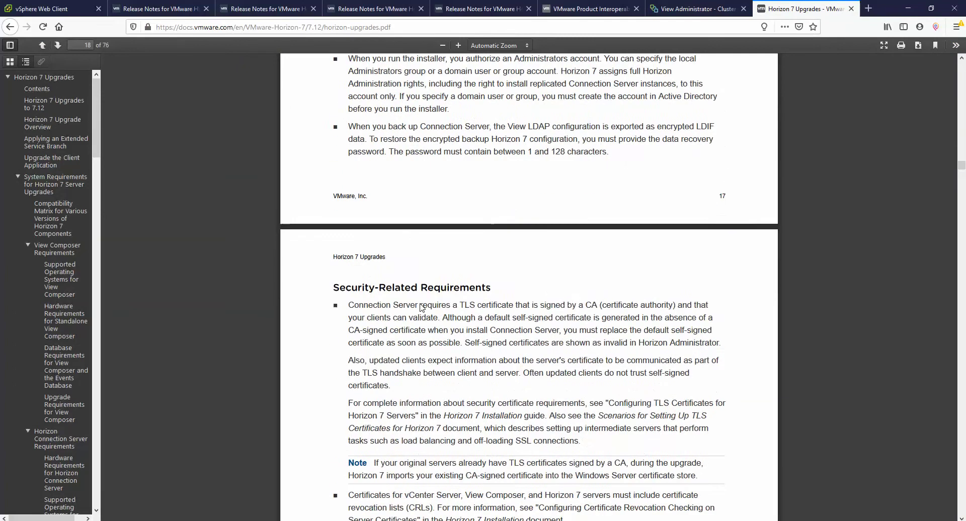